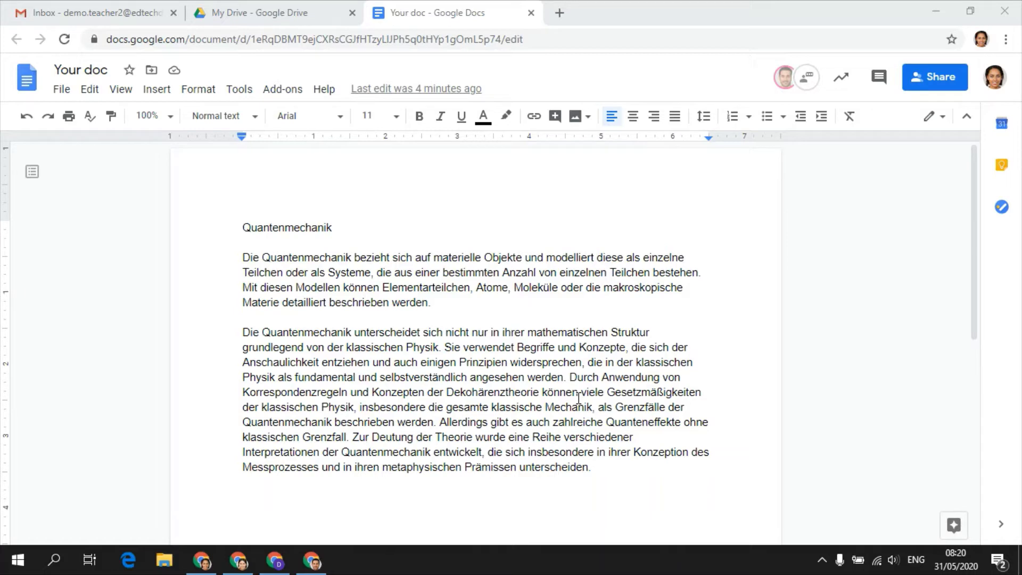
Create an English translation of the German document, titled "Translated copy of Your doc".
click(242, 91)
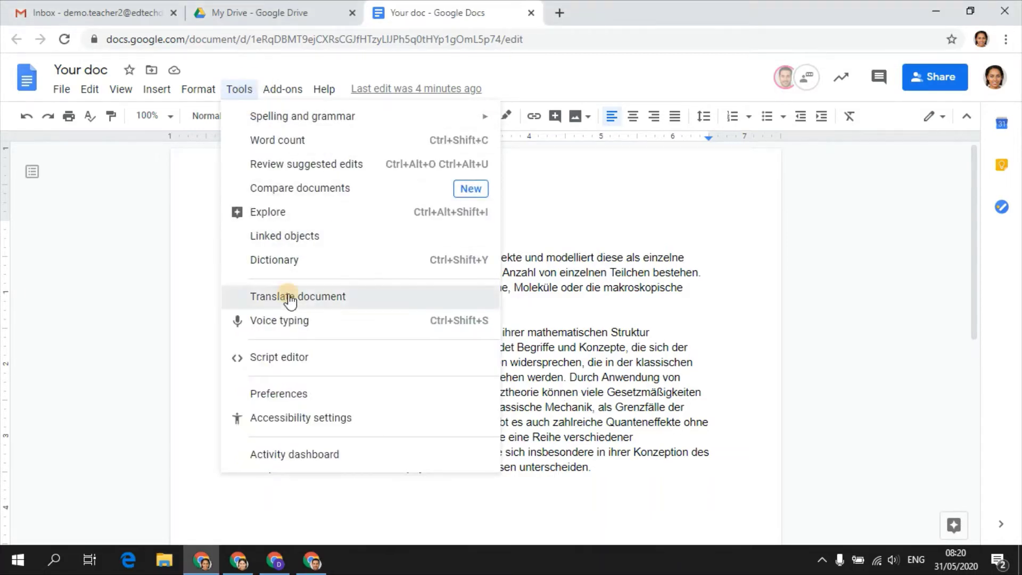
click(257, 297)
drag(401, 296, 549, 302)
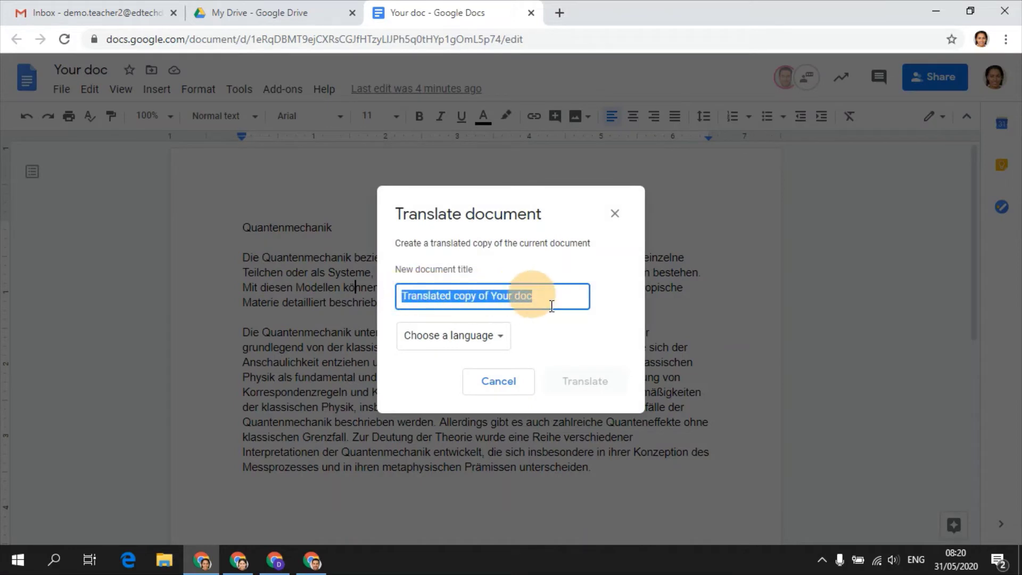
click(493, 352)
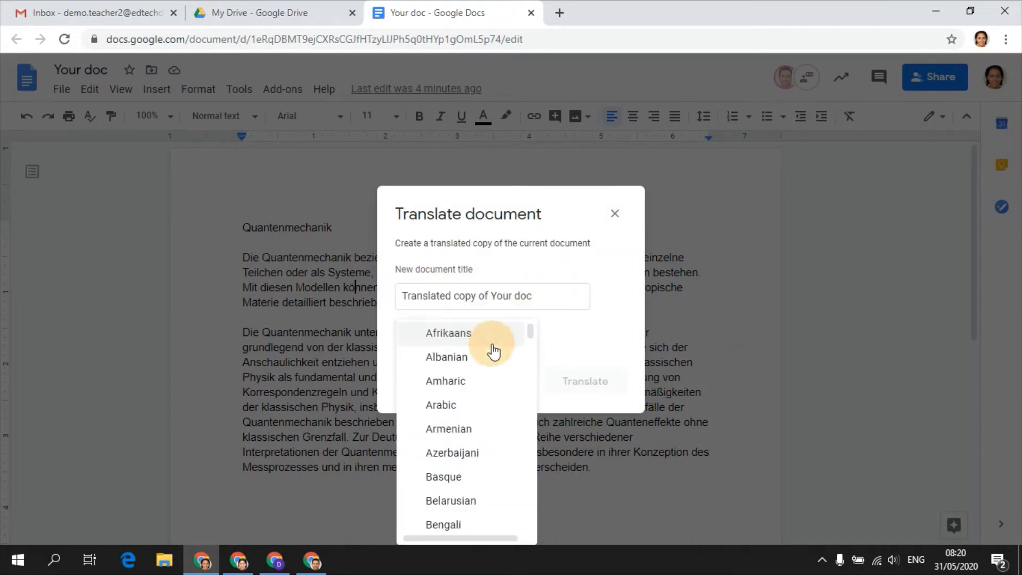
scroll(479, 402, down, 3)
scroll(479, 407, down, 5)
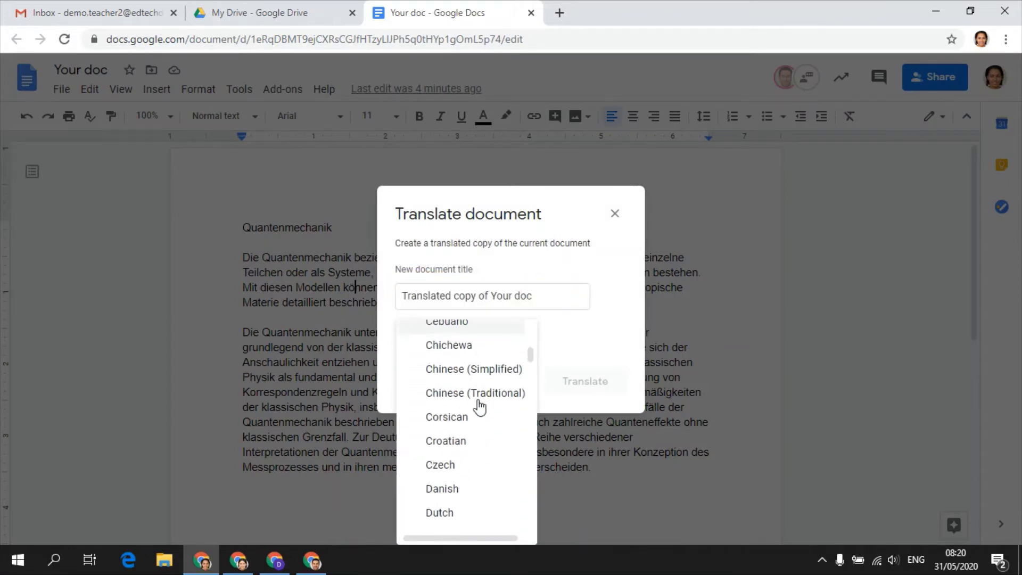
click(477, 388)
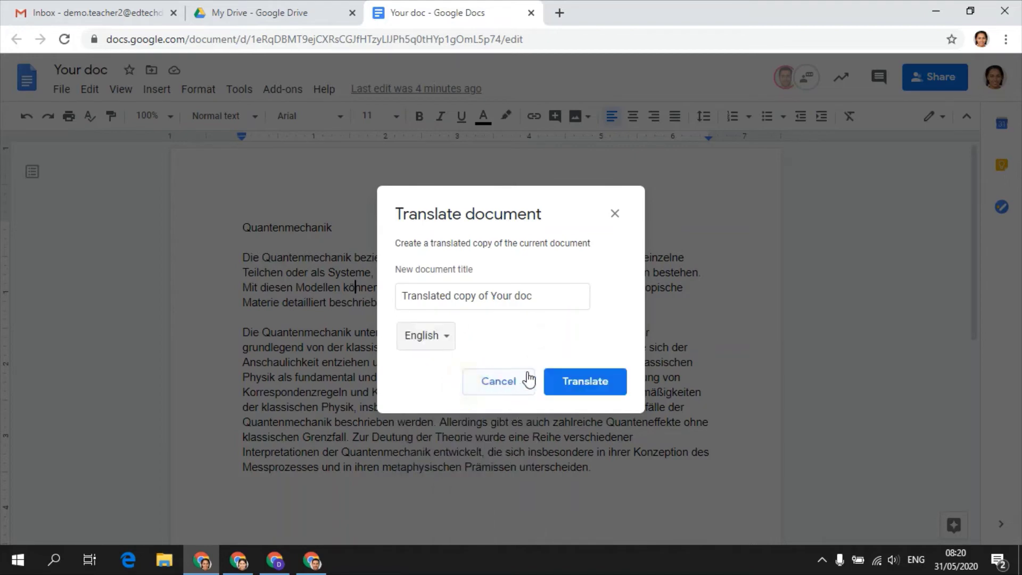
click(570, 381)
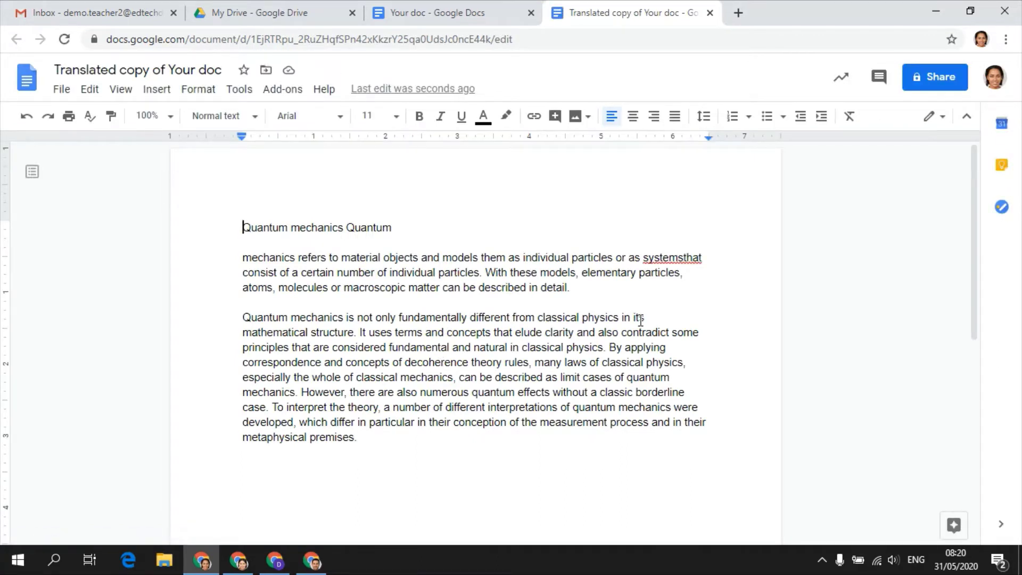
Separate the heading "Quantum mechanics" from the misplaced word "Quantum" and join that word to the start of the first paragraph.
click(349, 225)
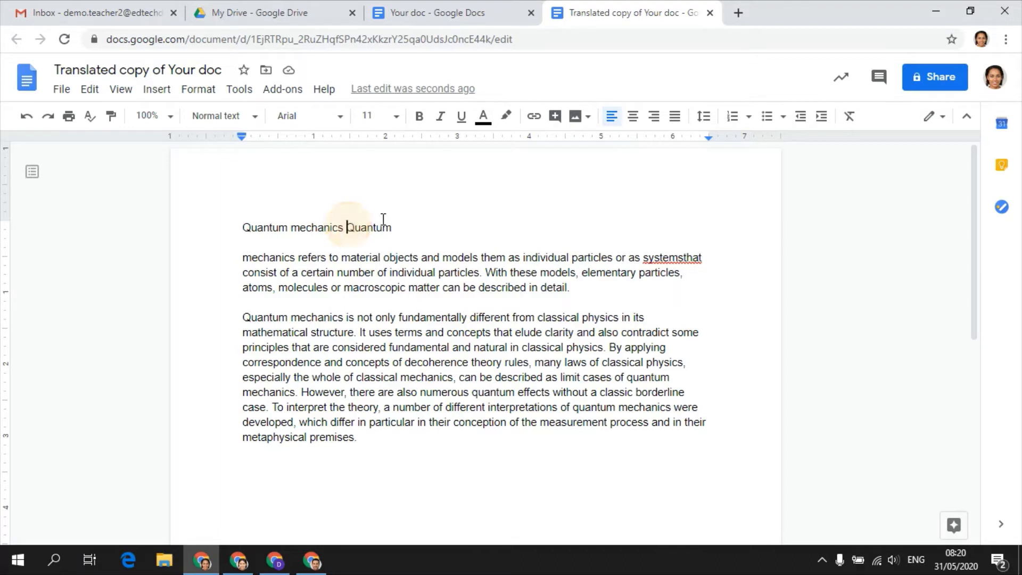
key(Return)
key(Return)
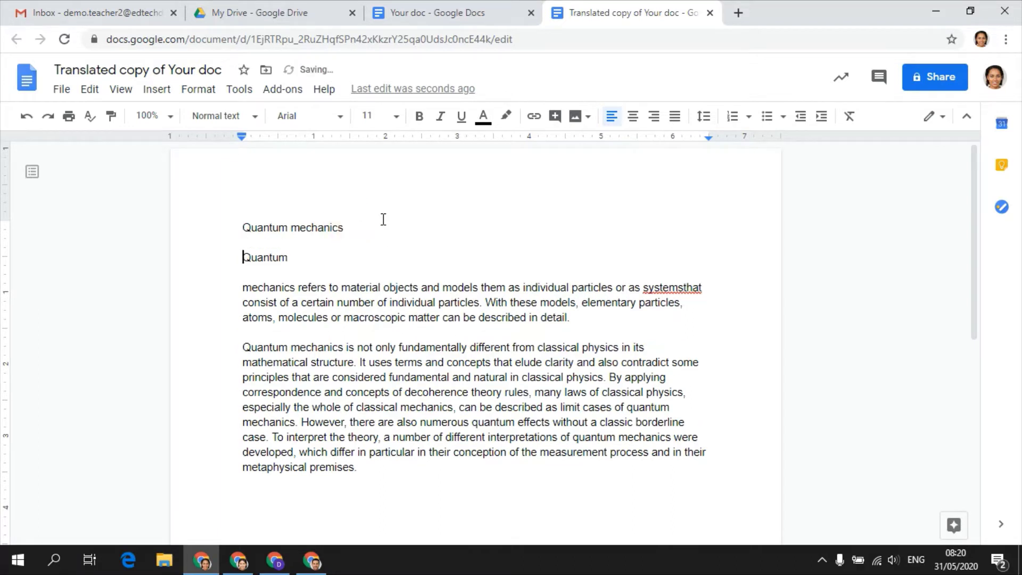
key(Down)
key(Down)
key(BackSpace)
key(BackSpace)
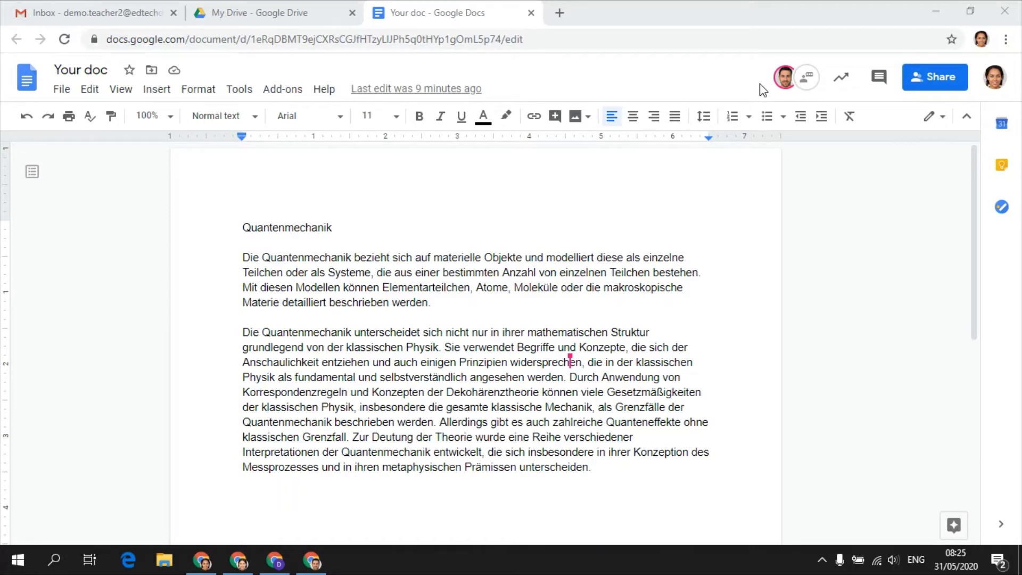
Open the document's group chat and start a Hangouts video call with the other editor, dismissing the camera and microphone notice.
mouse_move(781, 86)
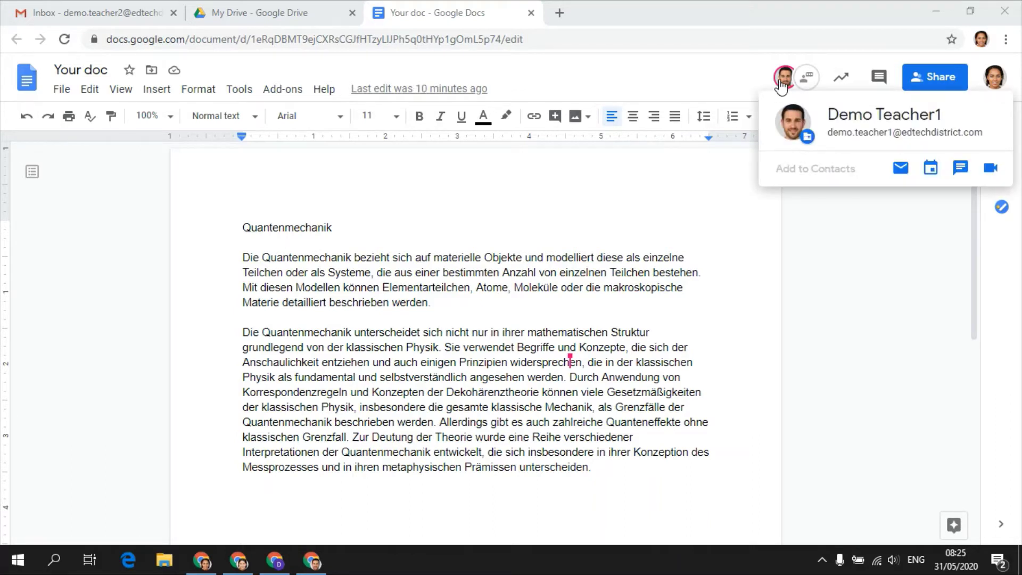
click(808, 80)
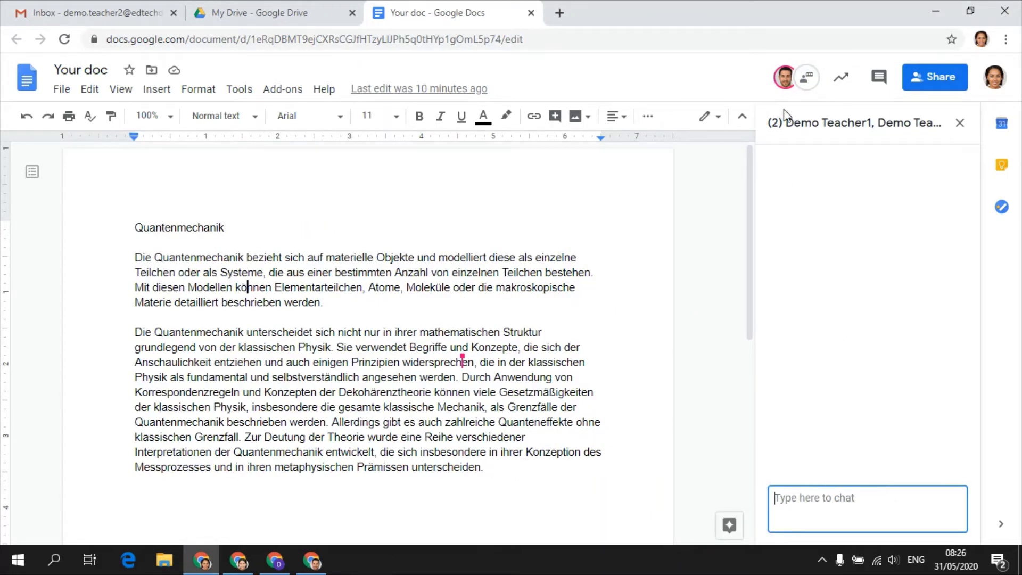
mouse_move(784, 88)
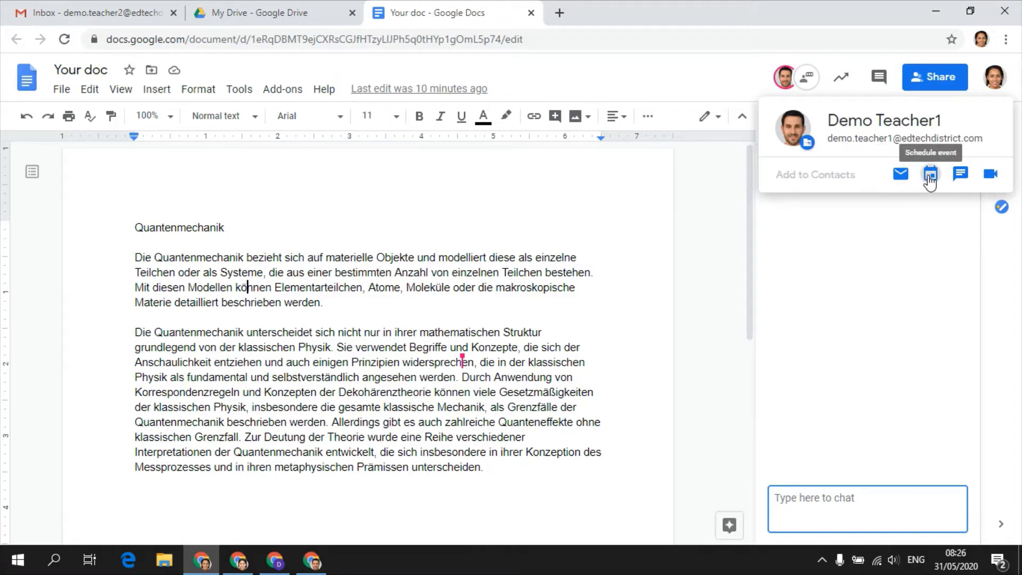
click(989, 175)
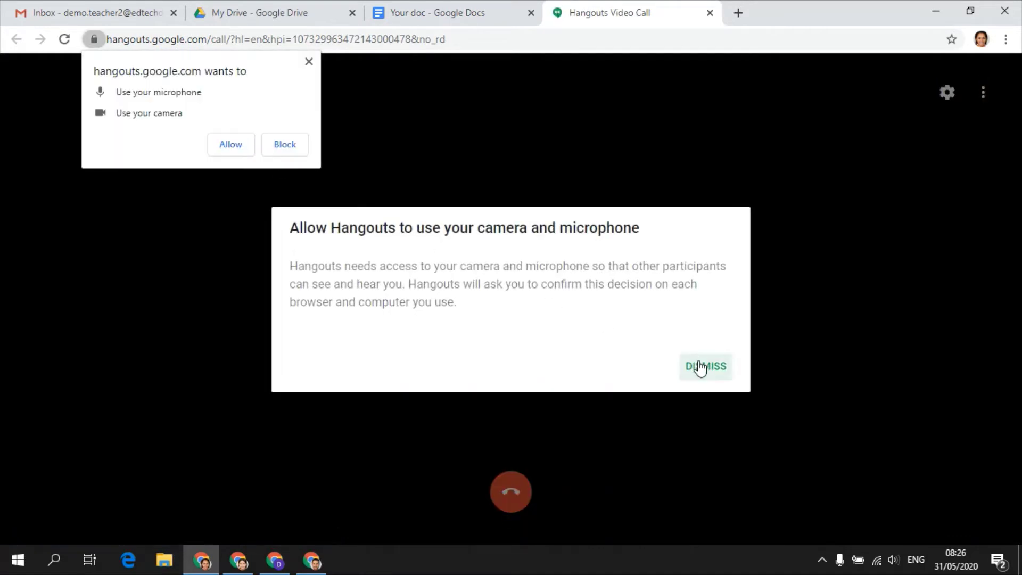
click(702, 365)
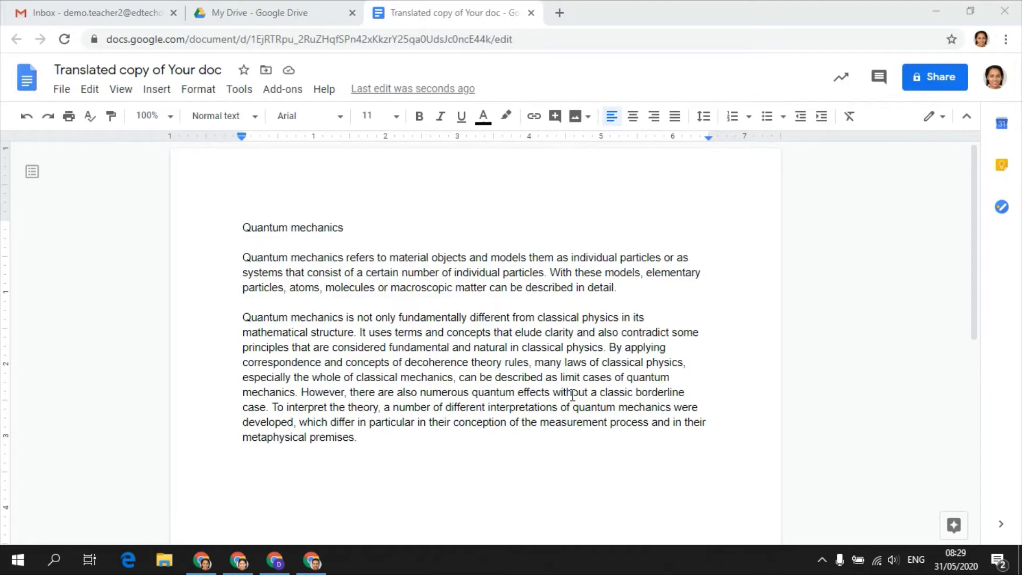
Enable the word count display while typing and set its on-page counter to show words.
click(238, 90)
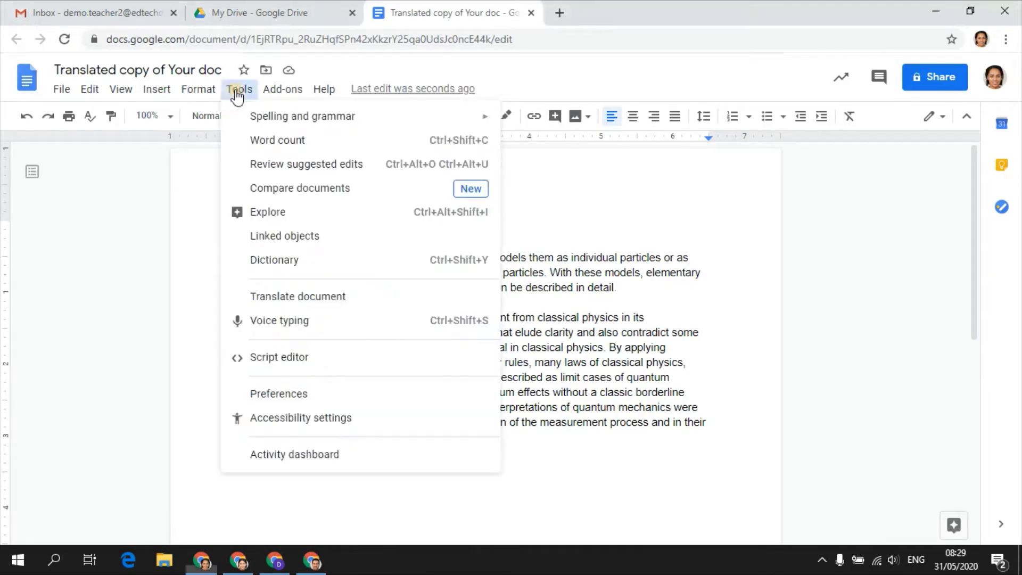
click(255, 140)
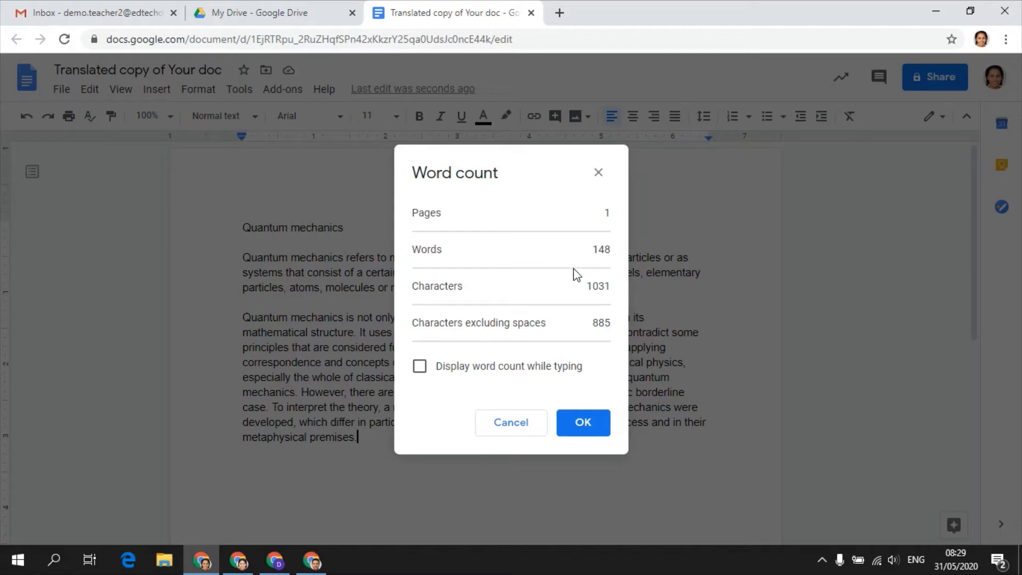
click(421, 370)
click(580, 424)
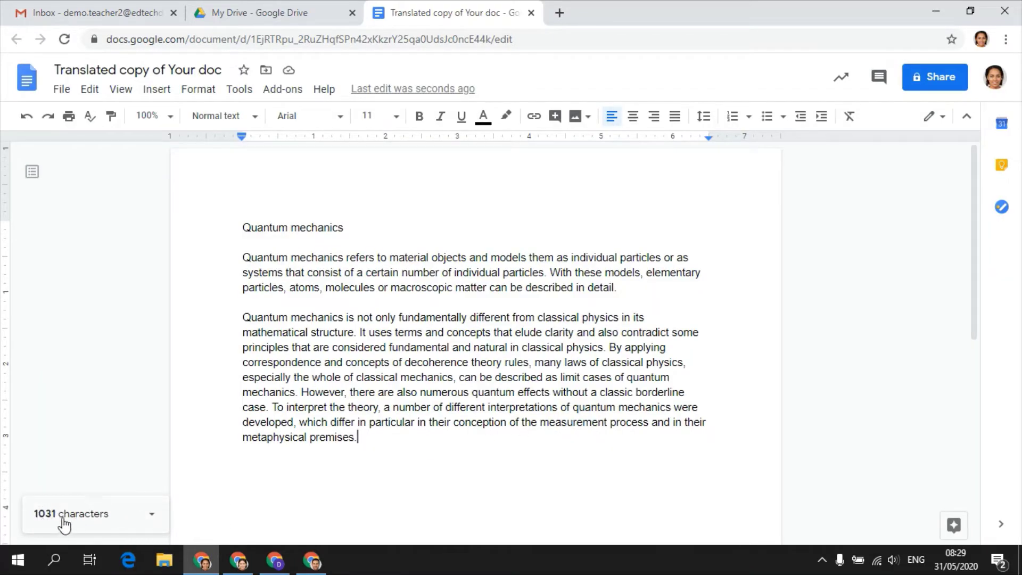
click(152, 516)
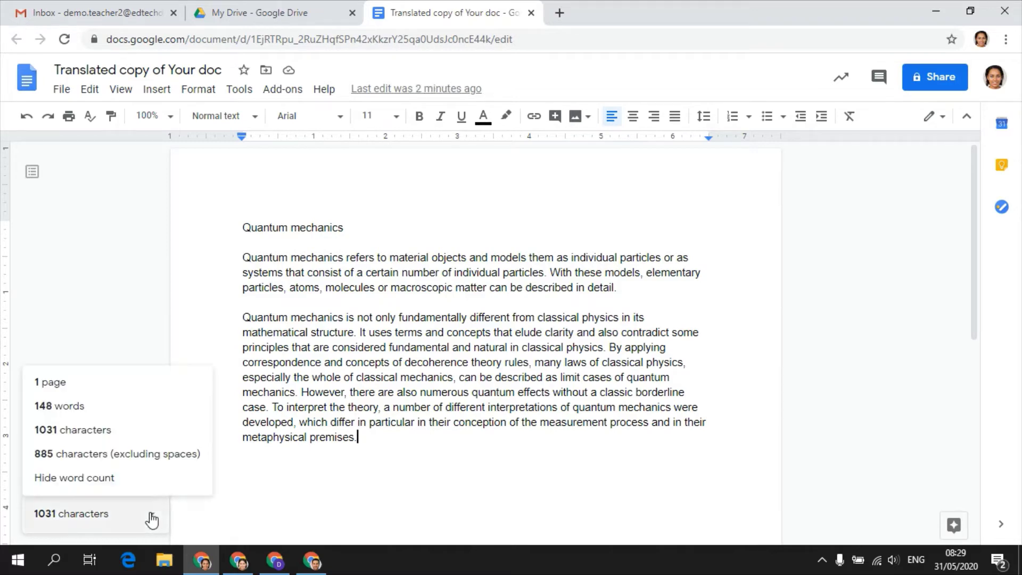
click(115, 414)
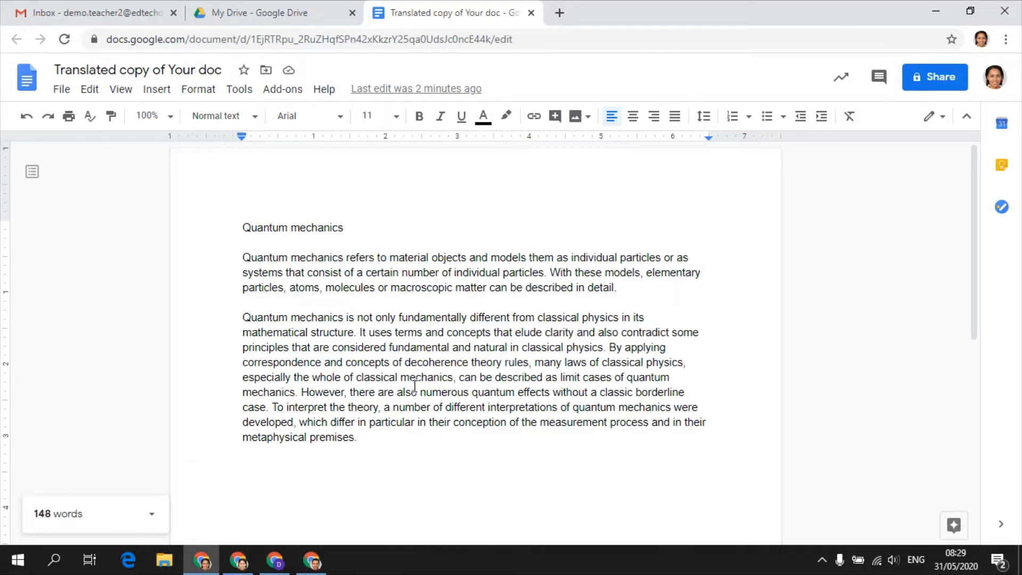
Add a new line reading "Add some more words" below the last paragraph.
key(Return)
text(Add)
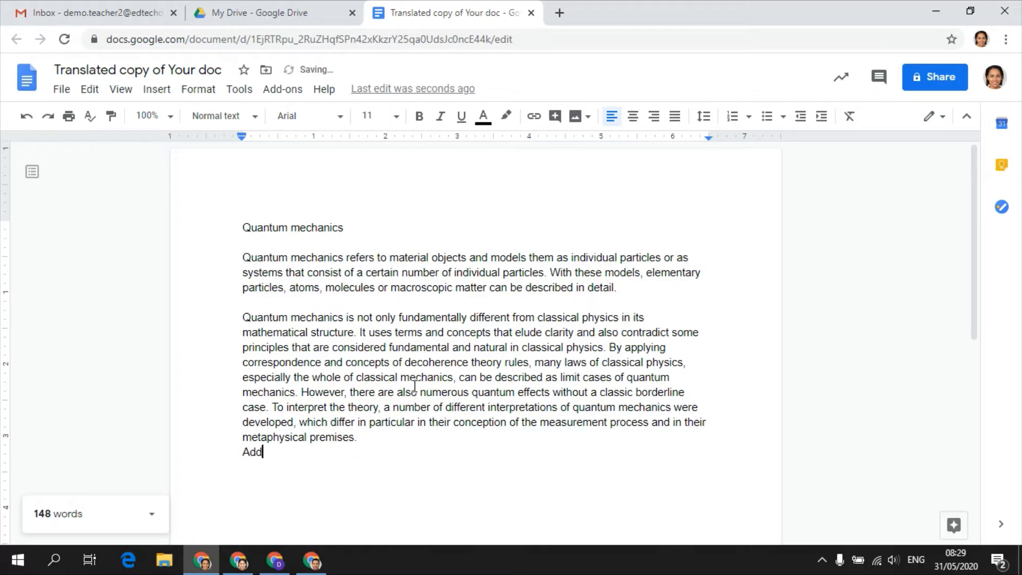
text( some more wo)
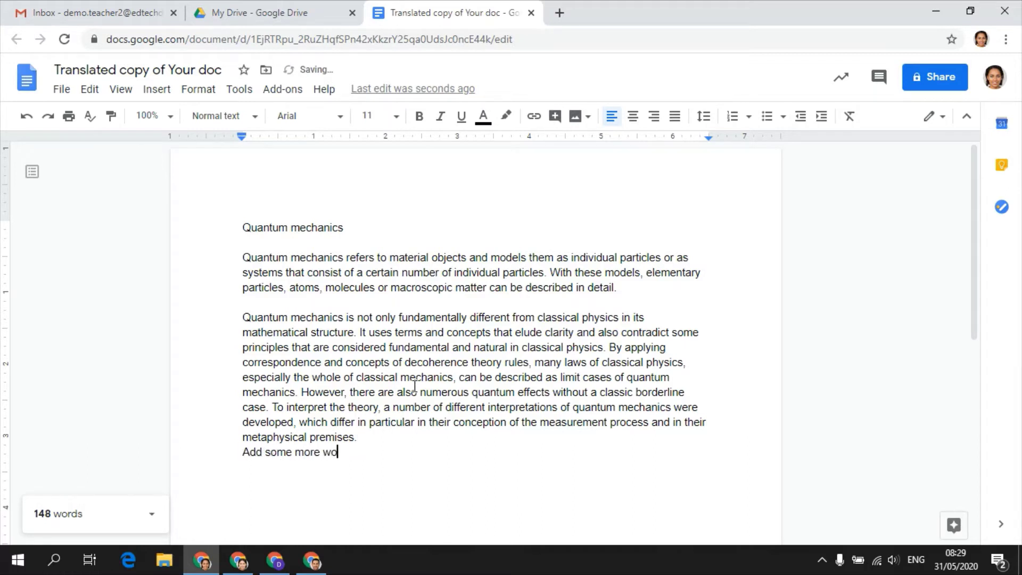
text(rds)
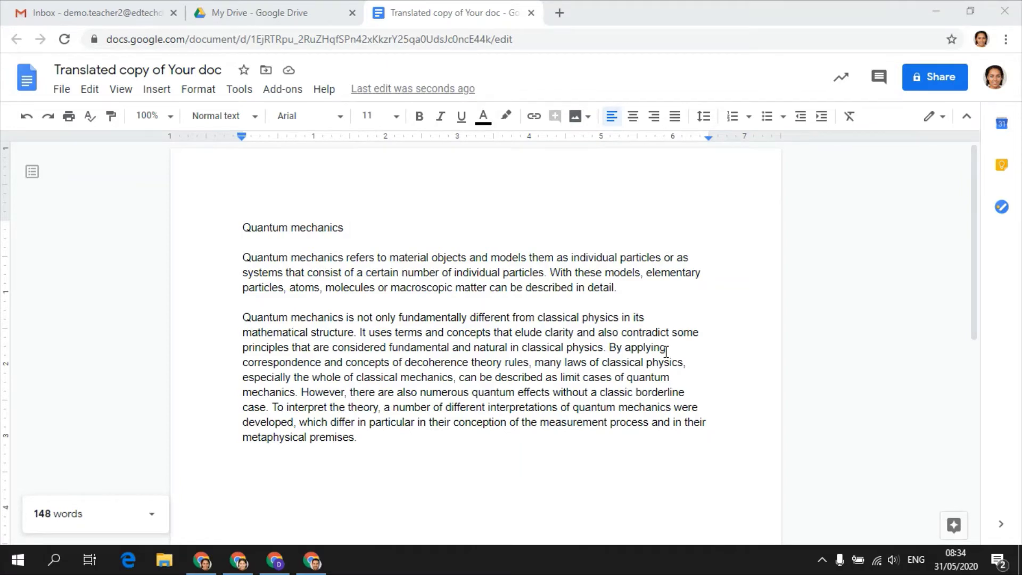
Explore the topic "Interpretations of quantum mechanics" across web, image and Drive results, and return to the Explore overview.
click(950, 527)
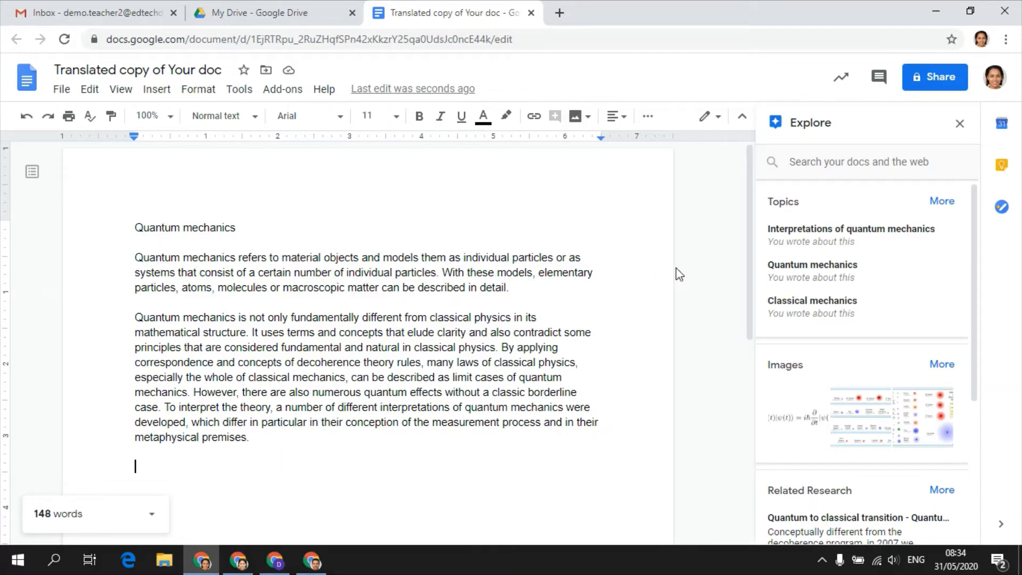
click(884, 237)
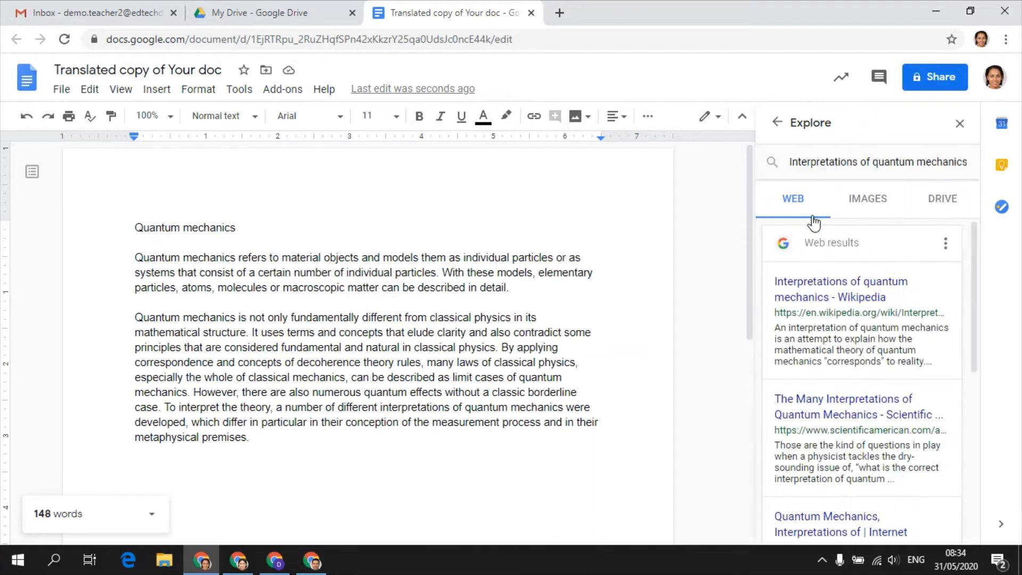
click(876, 207)
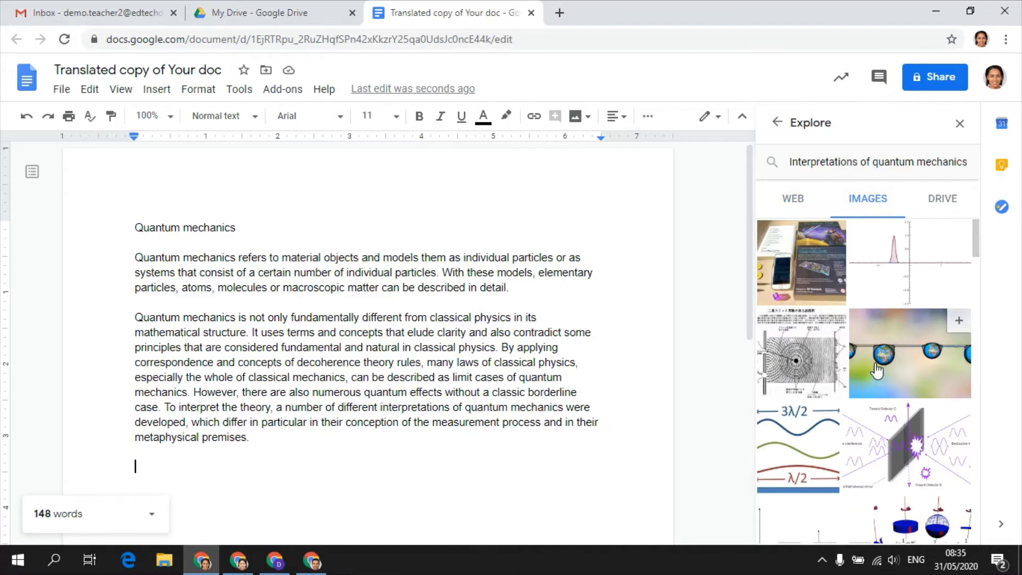
click(935, 202)
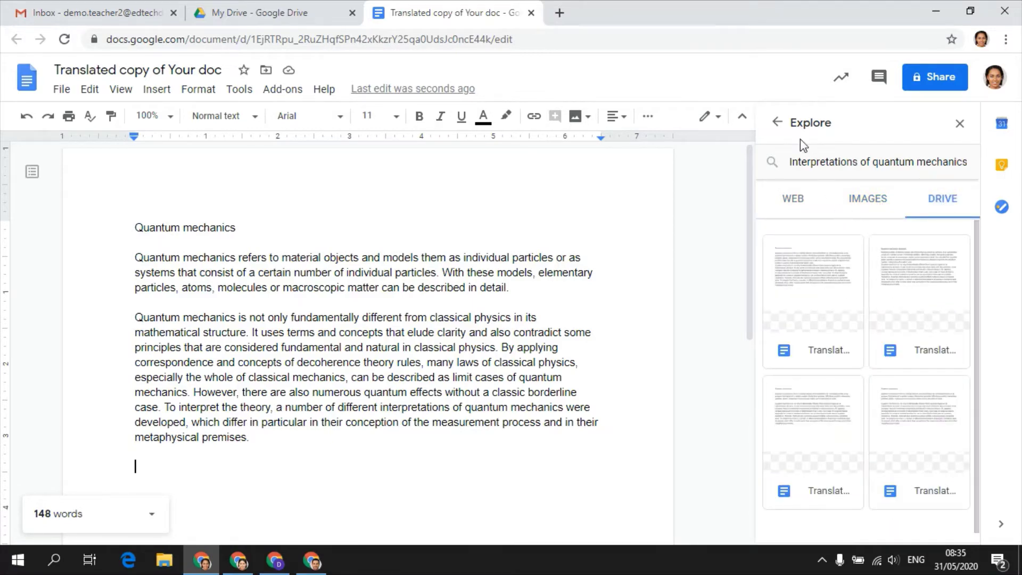
click(777, 122)
click(777, 122)
click(777, 122)
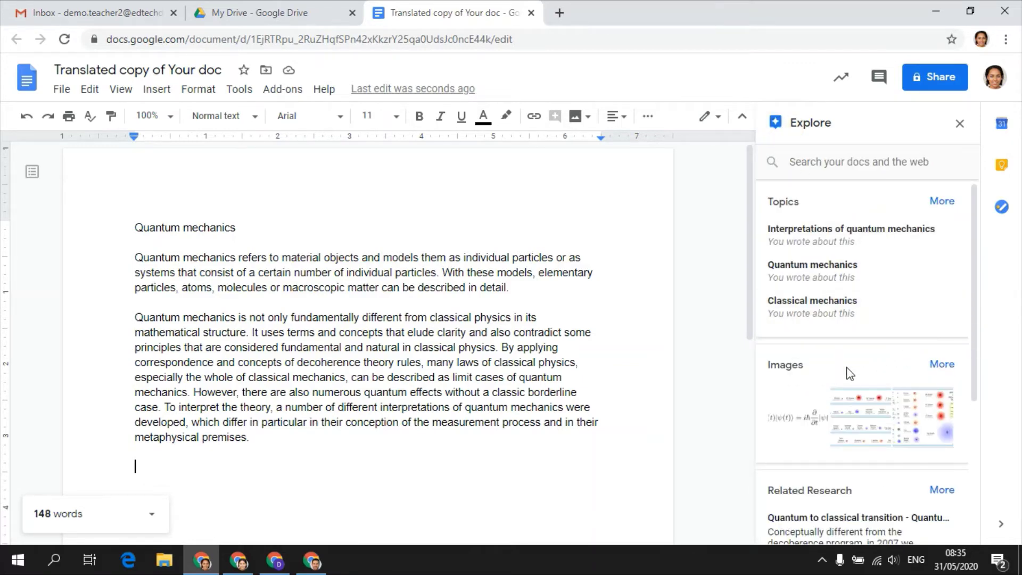
Insert the suggested particle chart showing bosons, leptons, quarks and baryons from Explore below the last paragraph.
mouse_move(901, 409)
mouse_move(858, 416)
click(877, 401)
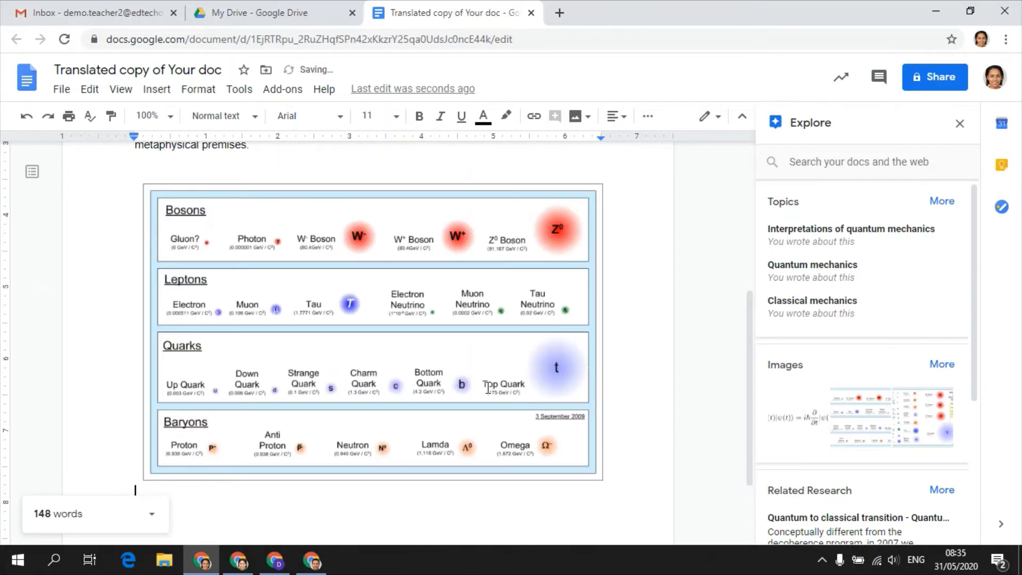
Dictate the Wikipedia sentence on classical physics from Related Research into the empty line above the image, using English (US) voice typing.
drag(974, 333, 988, 477)
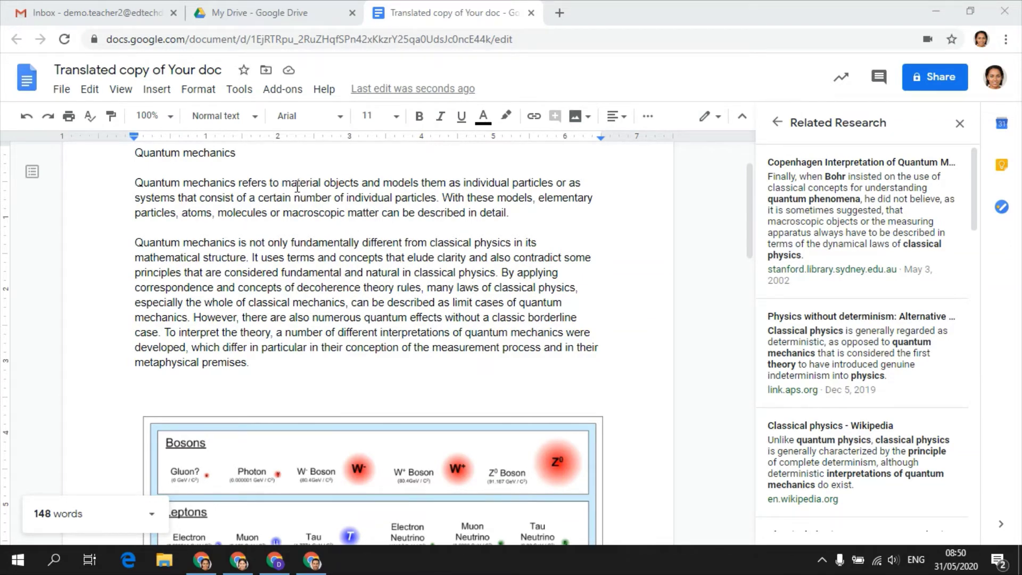
click(242, 91)
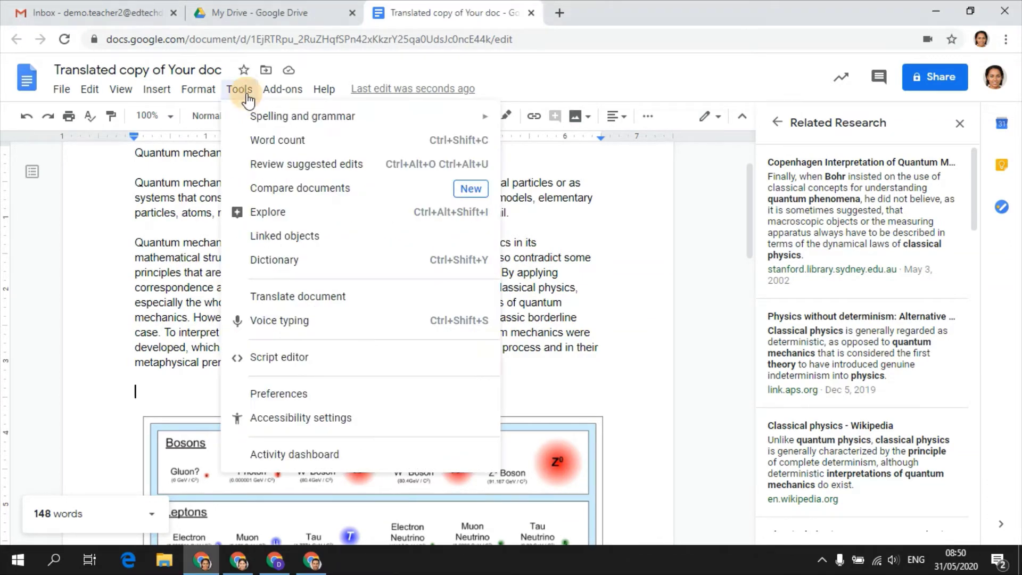
click(290, 320)
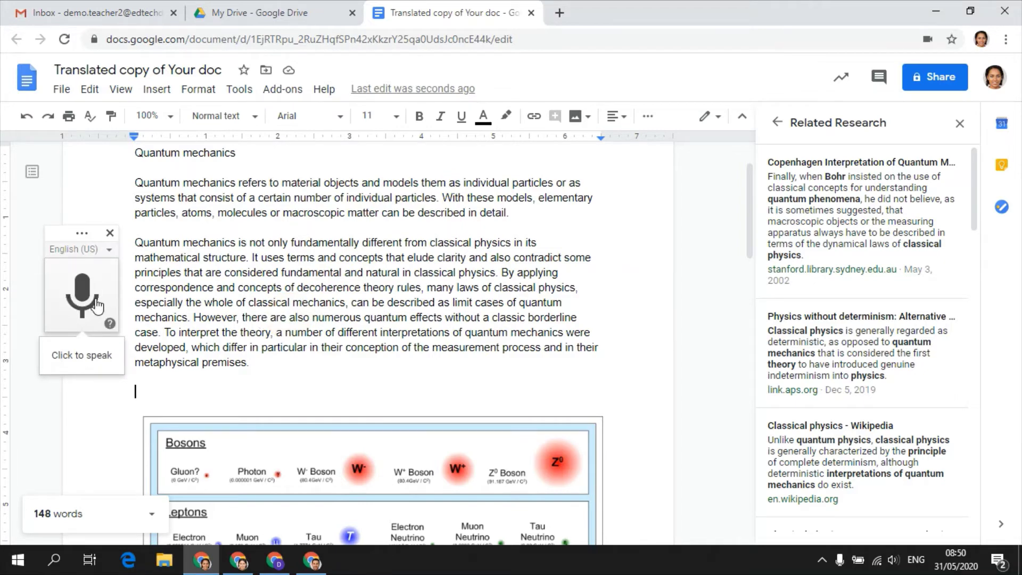
mouse_move(79, 231)
mouse_down()
mouse_move(162, 231)
mouse_move(86, 231)
mouse_up()
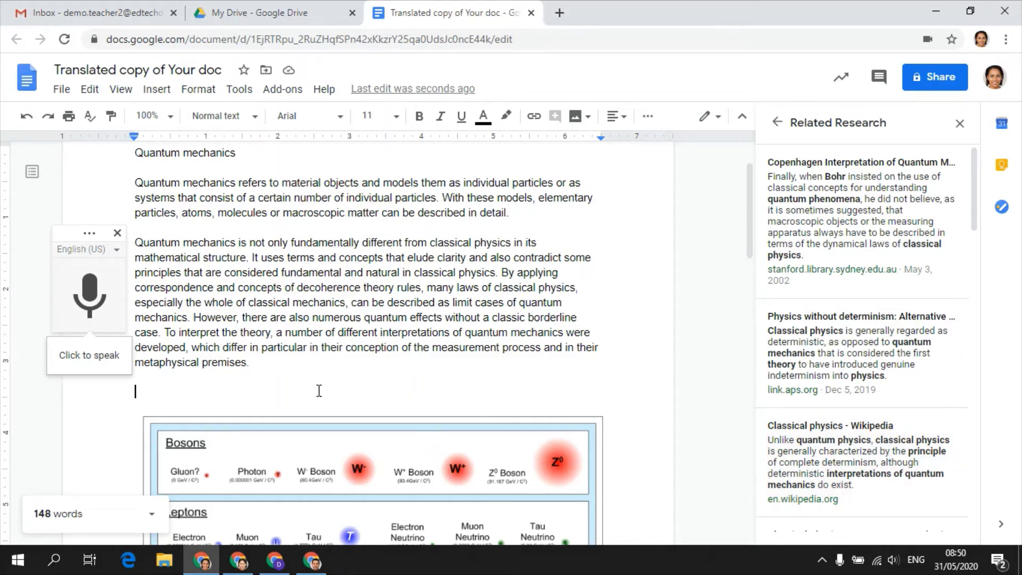
click(91, 298)
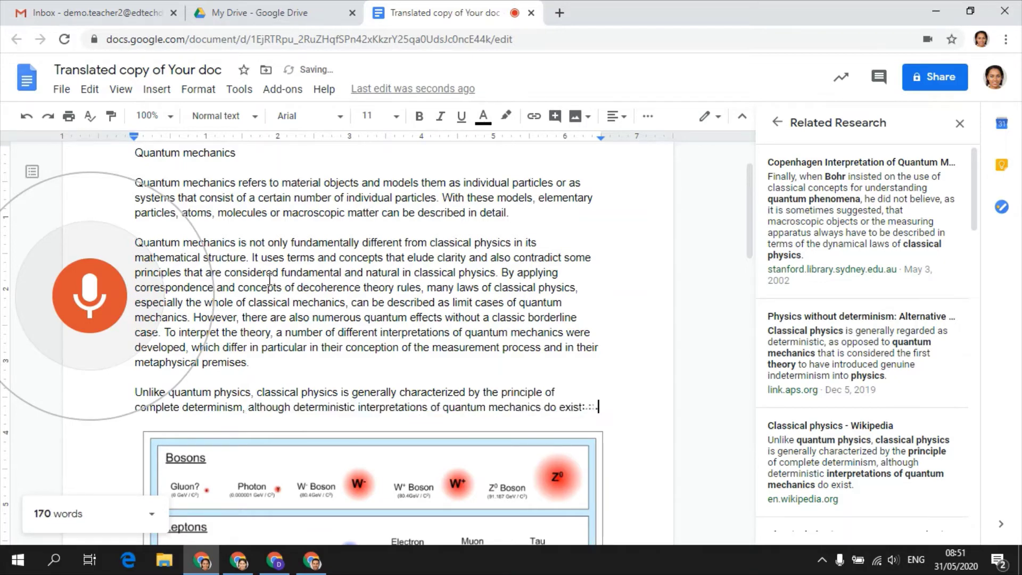
click(92, 306)
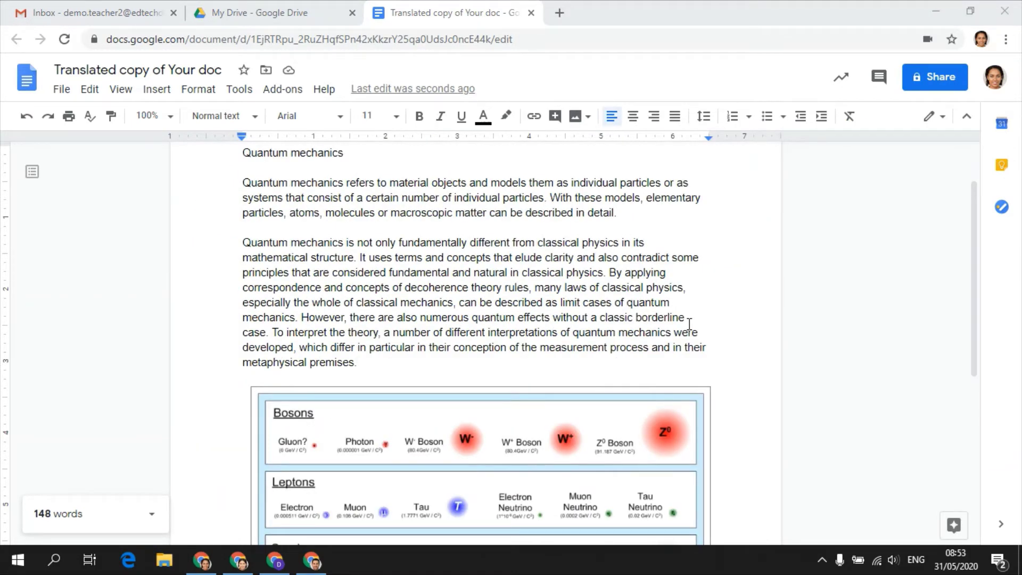
Look up the dictionary definition of "individual" in the first paragraph and explore its web, image and Drive results.
right_click(591, 184)
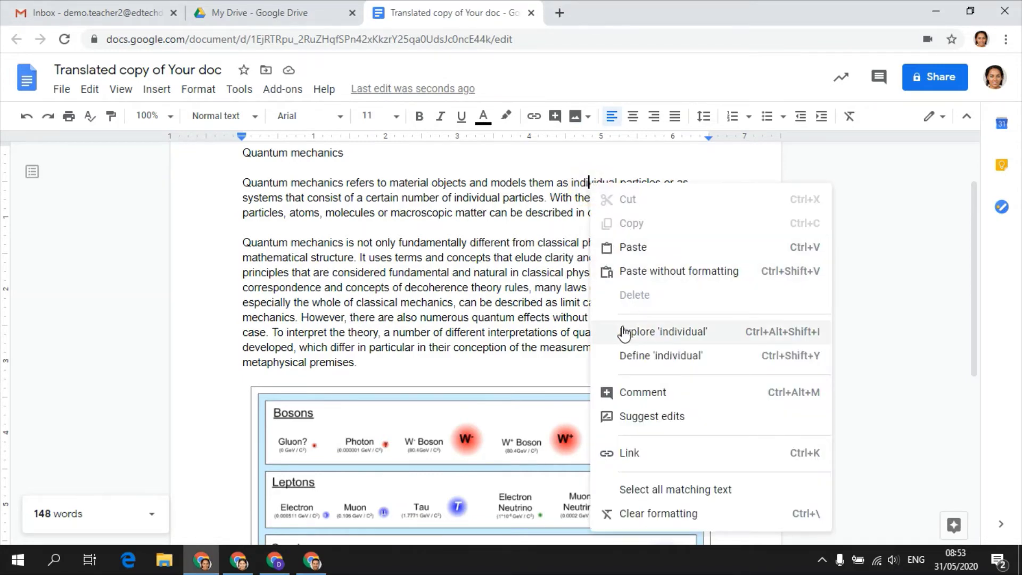
click(630, 356)
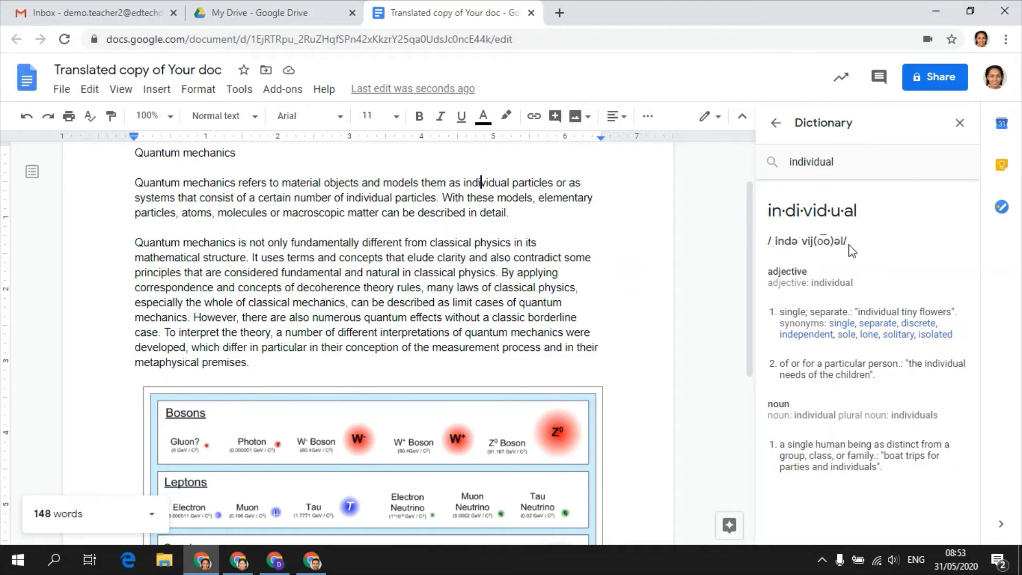
right_click(485, 184)
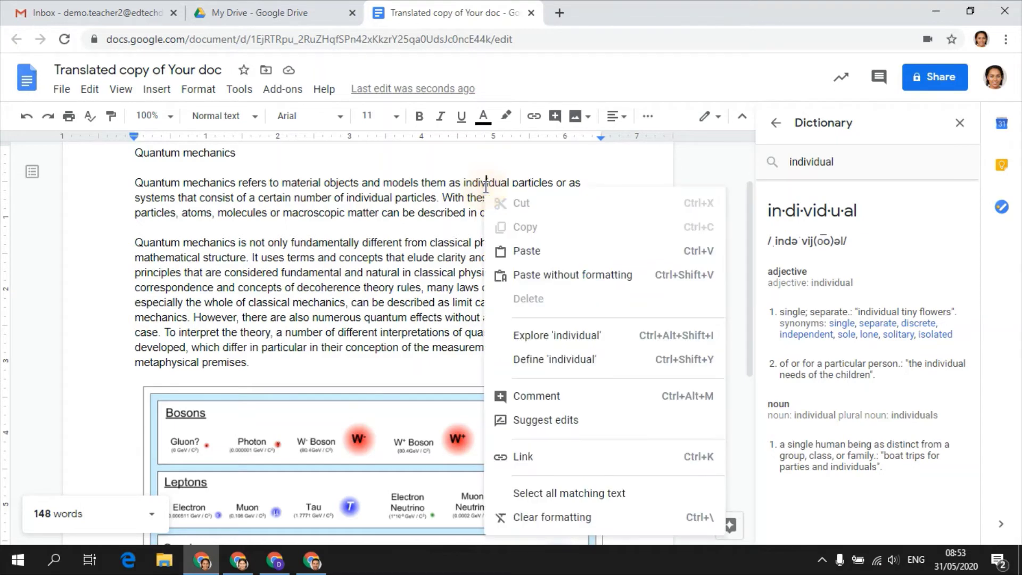
click(540, 334)
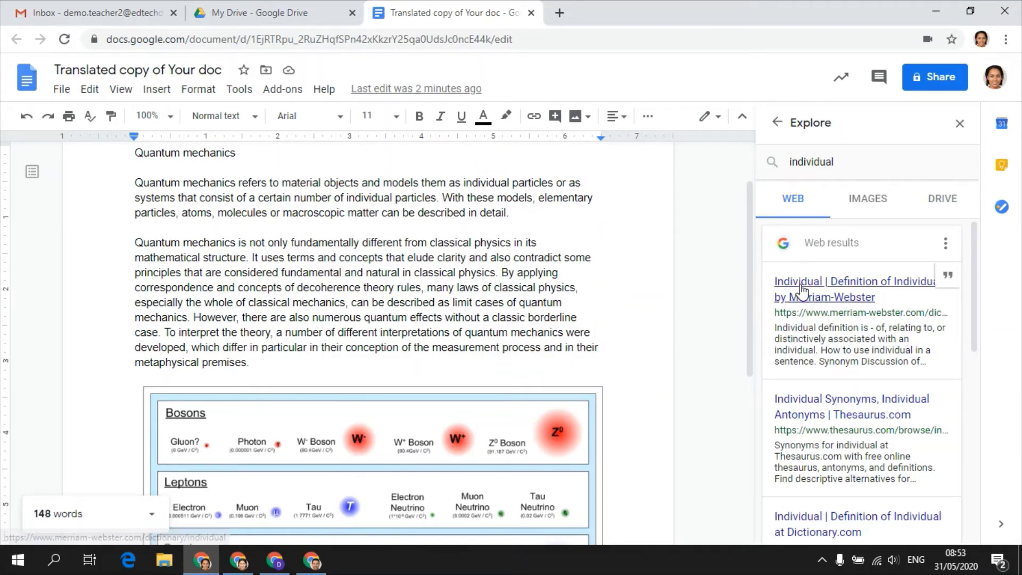
click(866, 202)
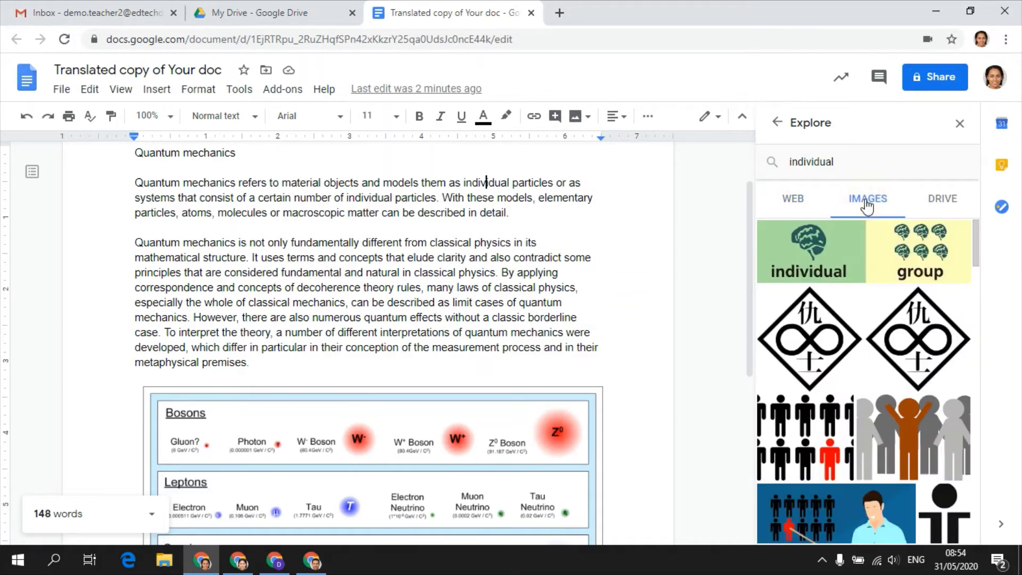
click(941, 200)
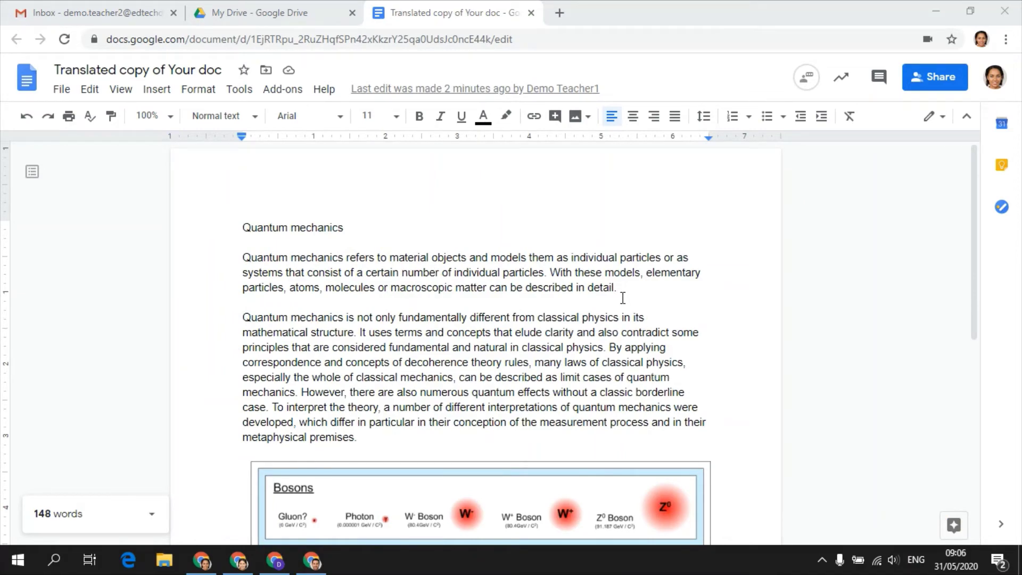
Comment "Please revise this" on the first body paragraph, mentioning the collaborator by e-mail and assigning the comment to them.
drag(617, 288, 242, 258)
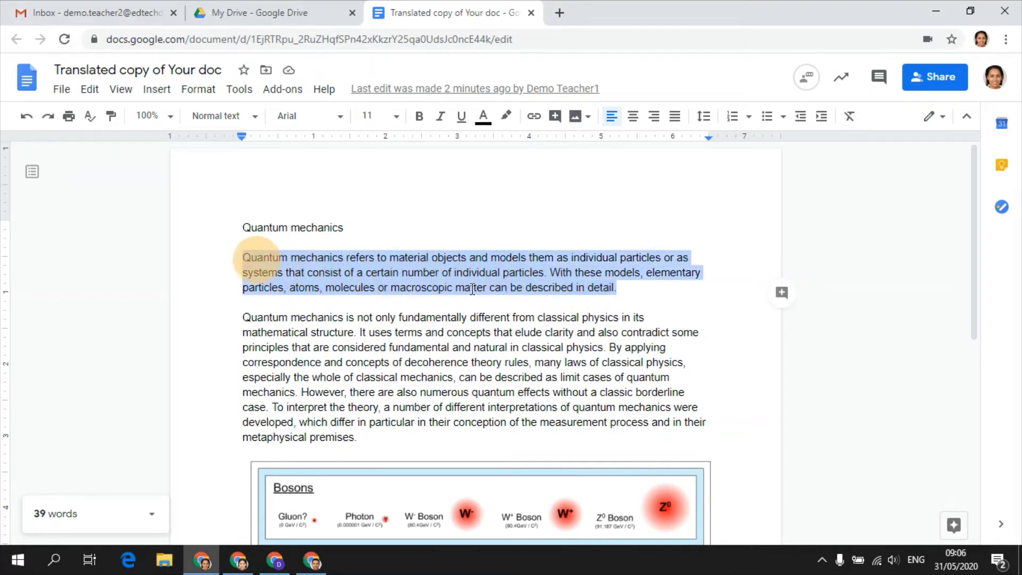
click(781, 293)
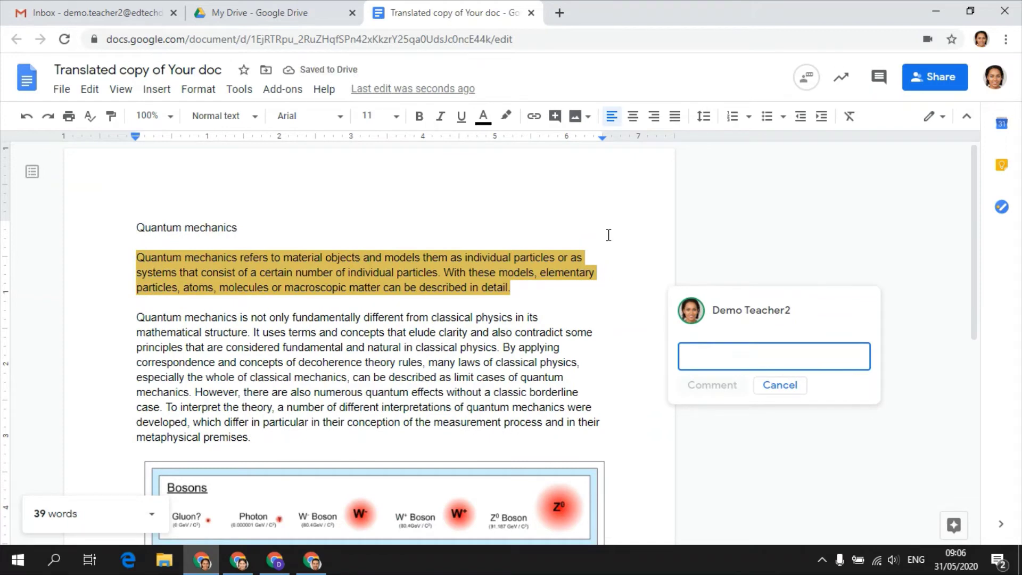
text(+)
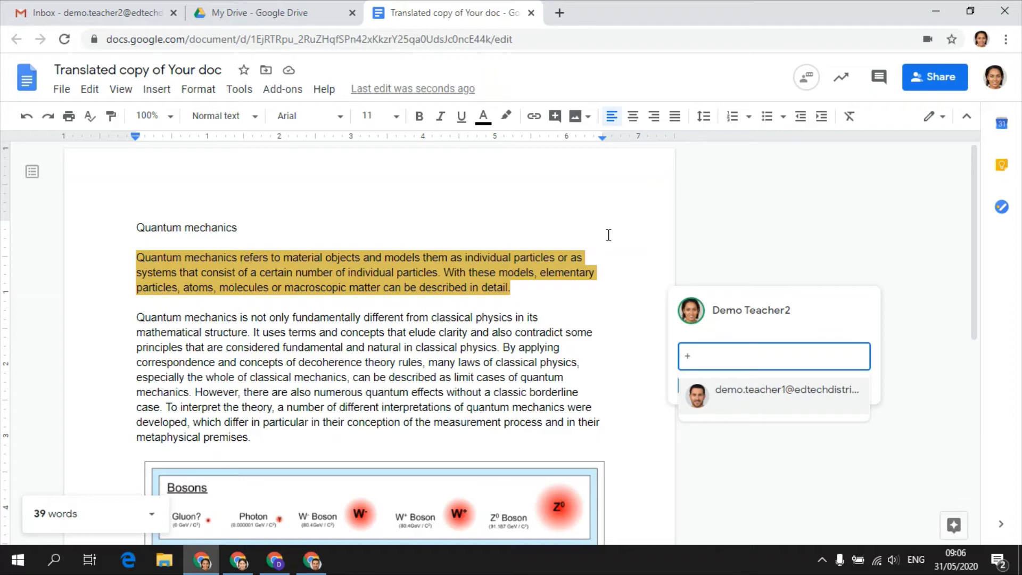
click(720, 396)
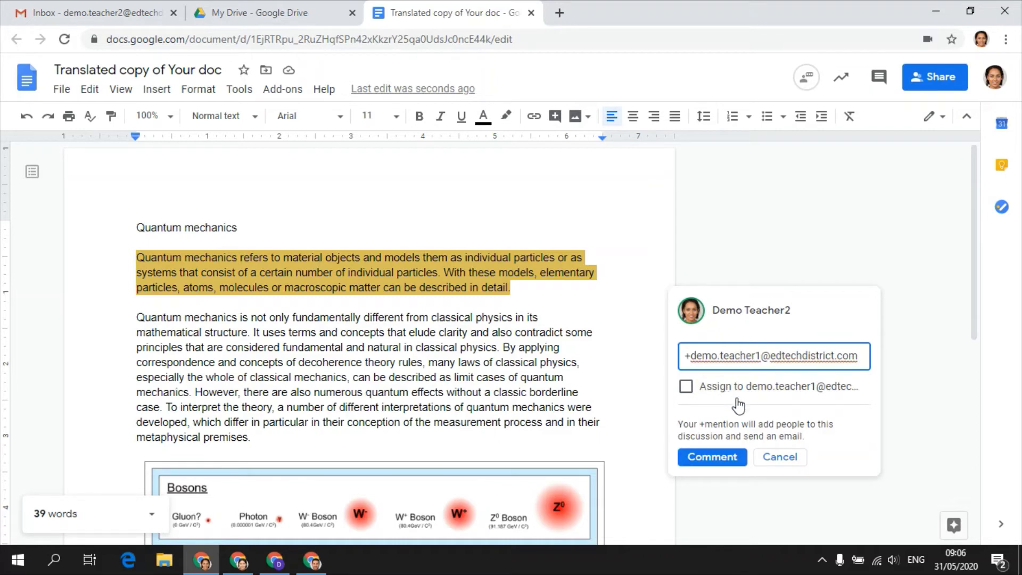
key(Return)
text(Please revise)
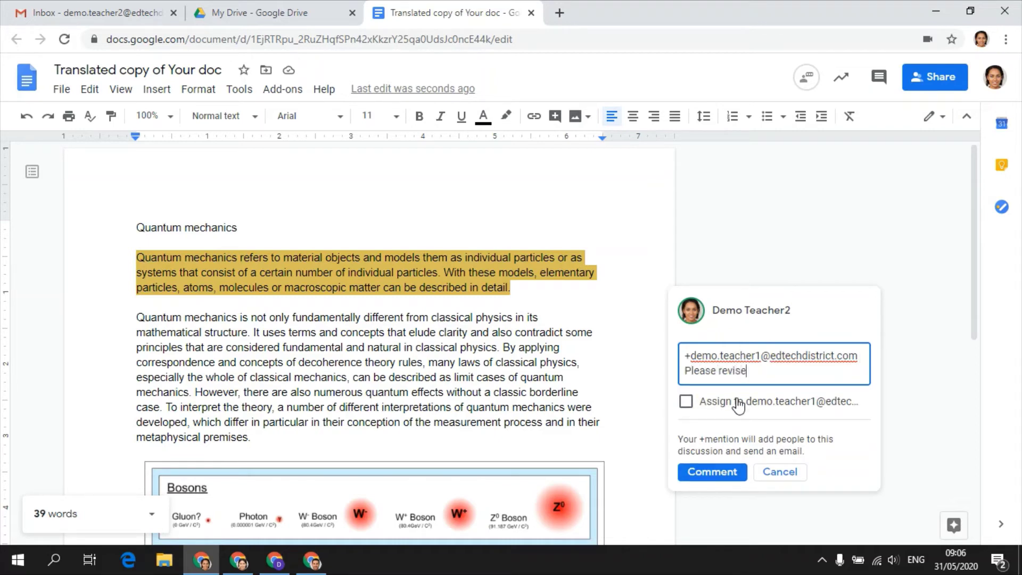
text( this)
click(686, 403)
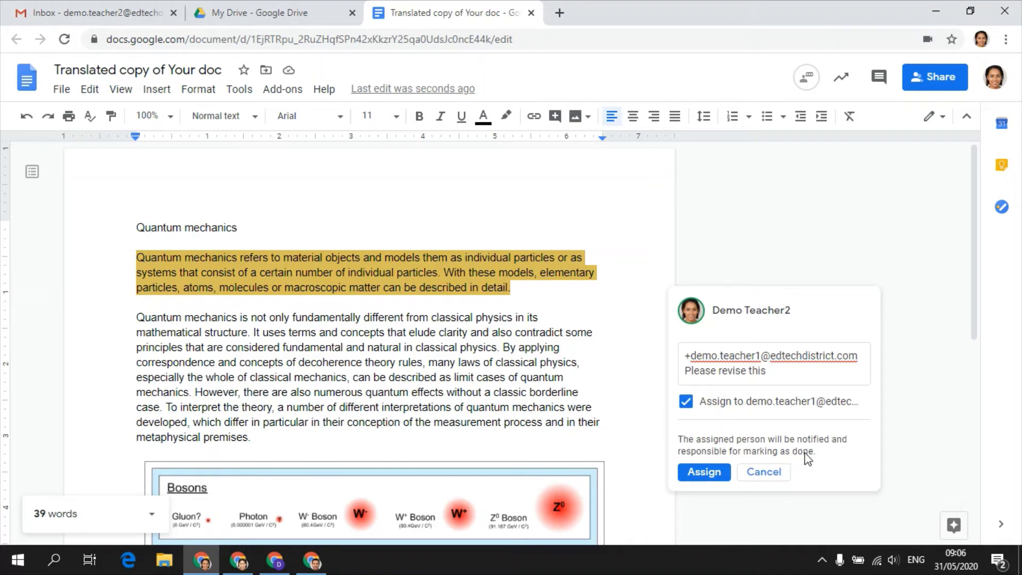
click(716, 474)
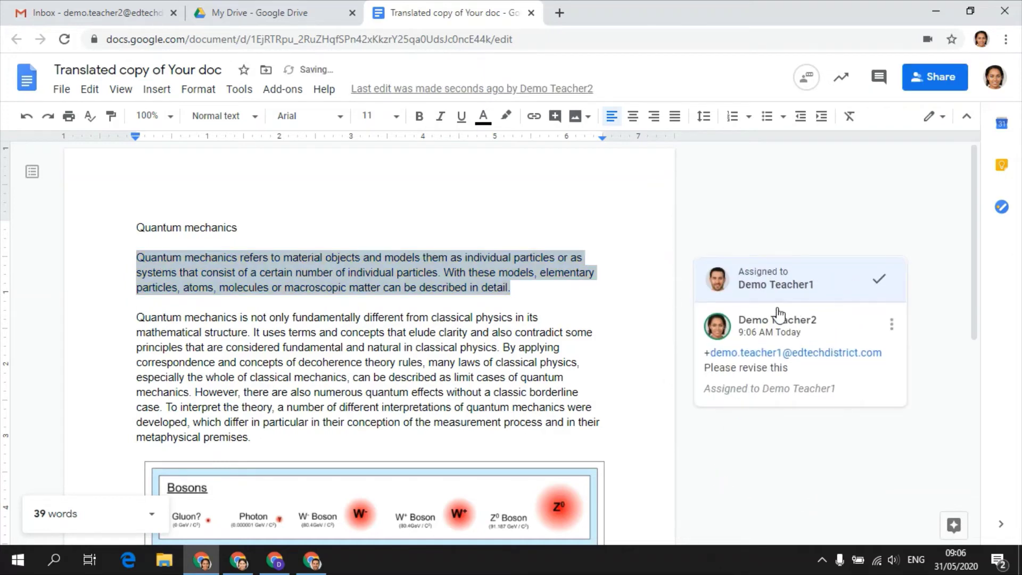
mouse_move(796, 288)
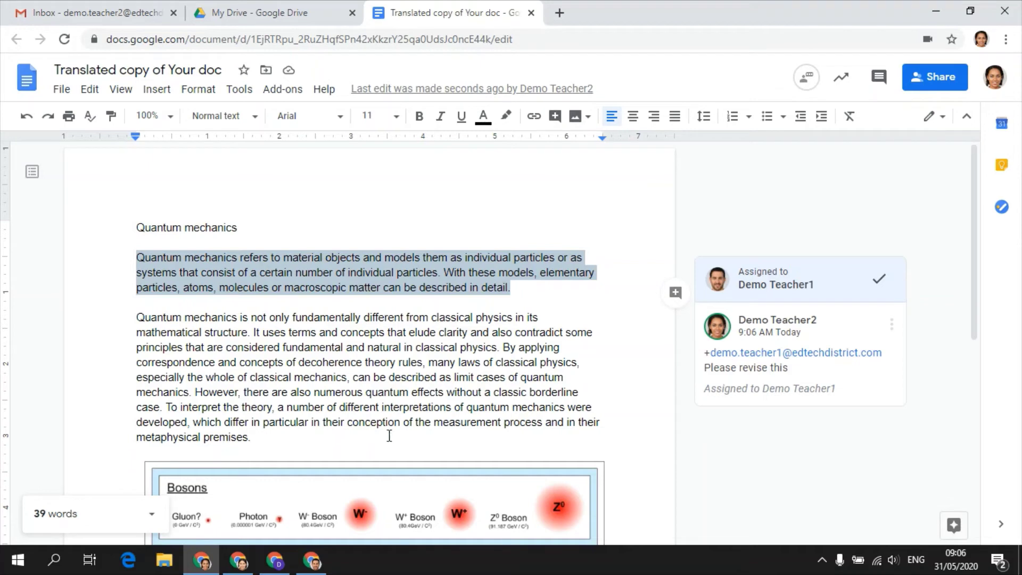
Switch to the assigned collaborator's browser window and open the action item of "Translated copy of Your doc" from their shared Drive files.
click(311, 560)
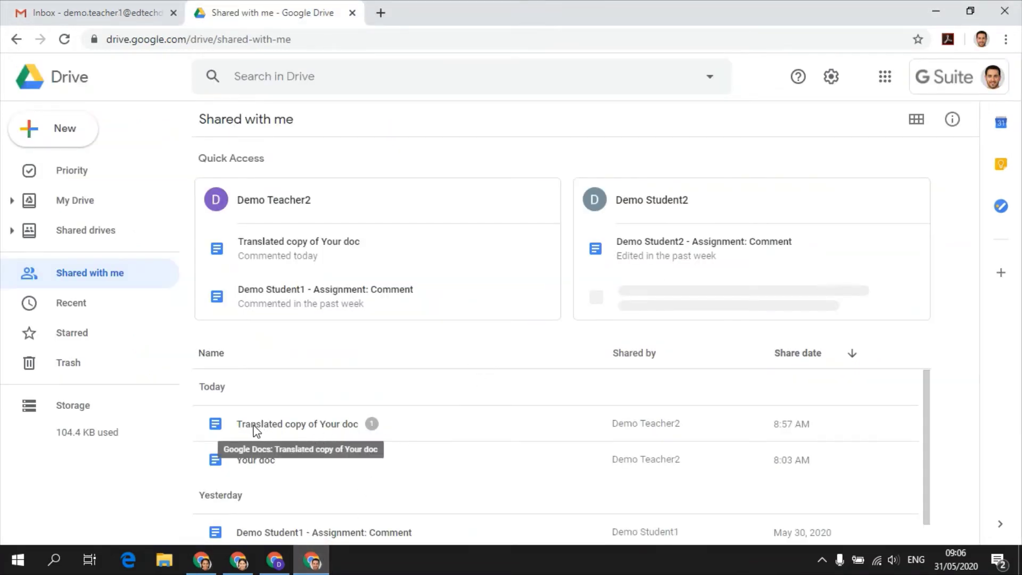
click(372, 425)
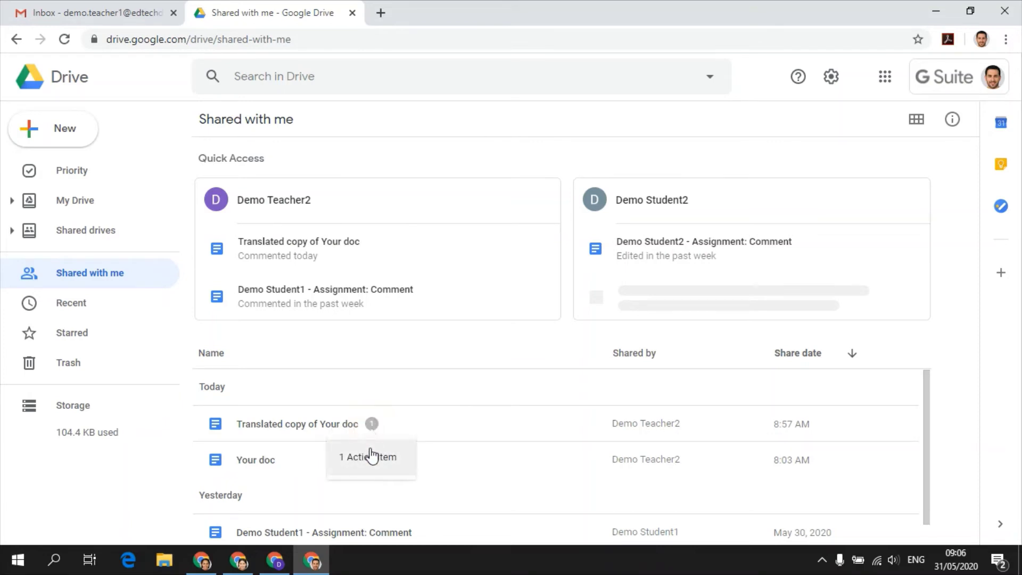
click(356, 461)
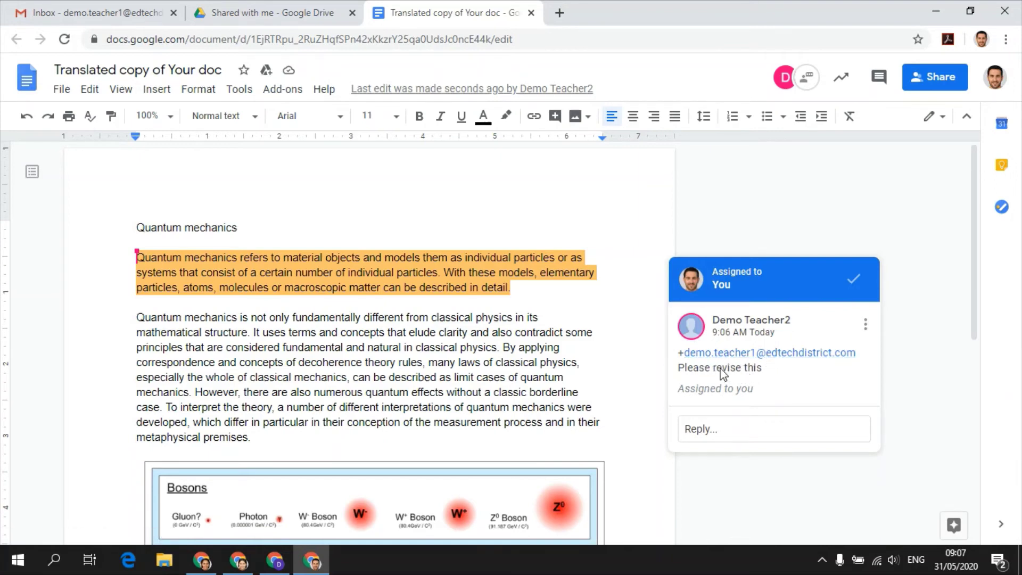
Reply "Ok done" to the assigned comment and mark it as done.
click(724, 424)
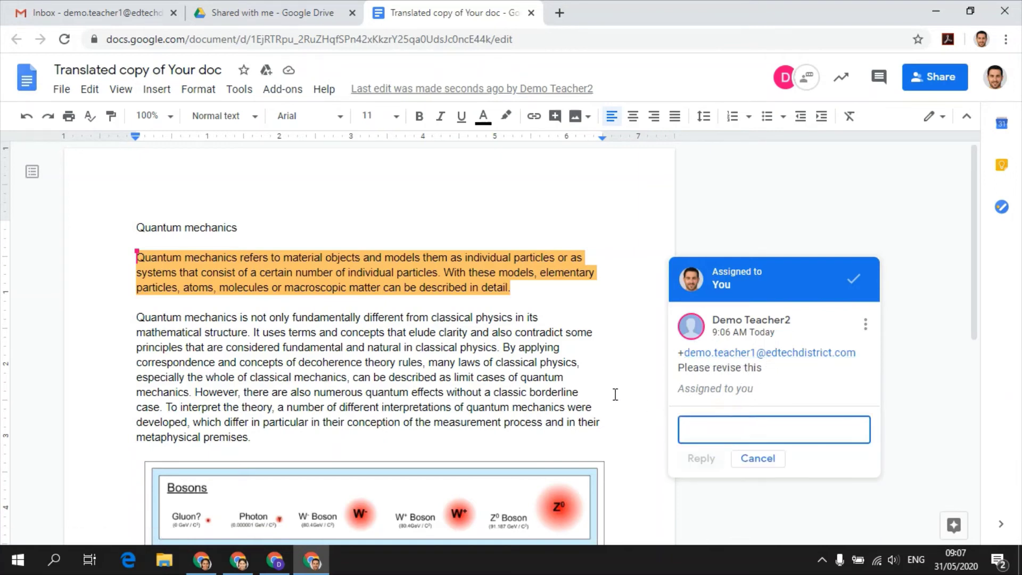
text(Ok done)
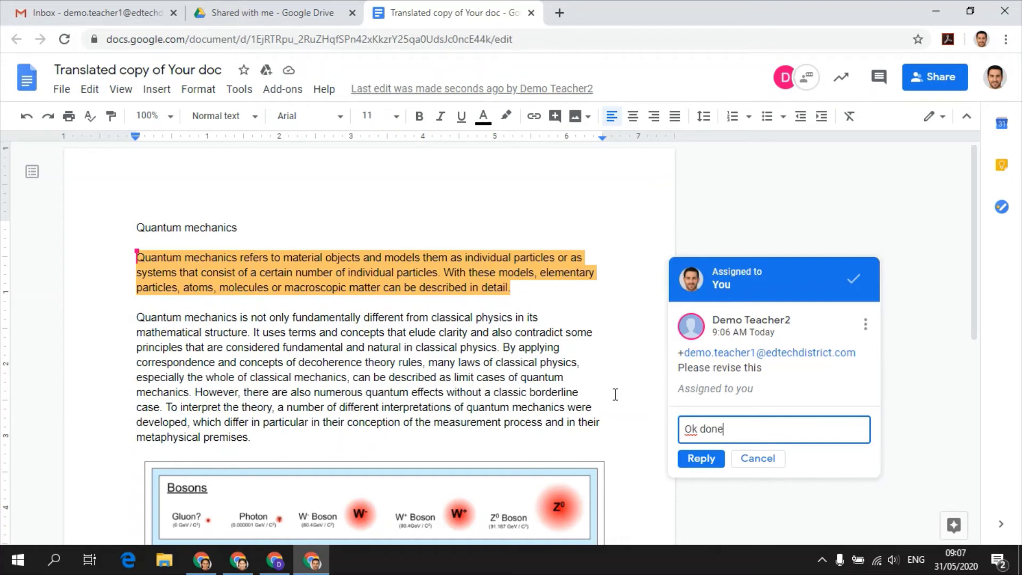
click(702, 461)
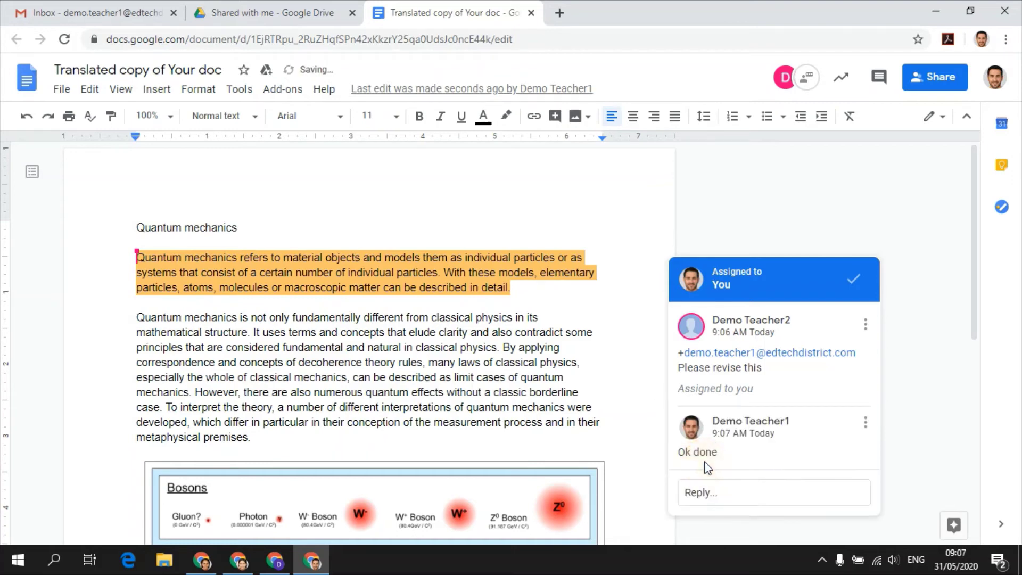
click(854, 281)
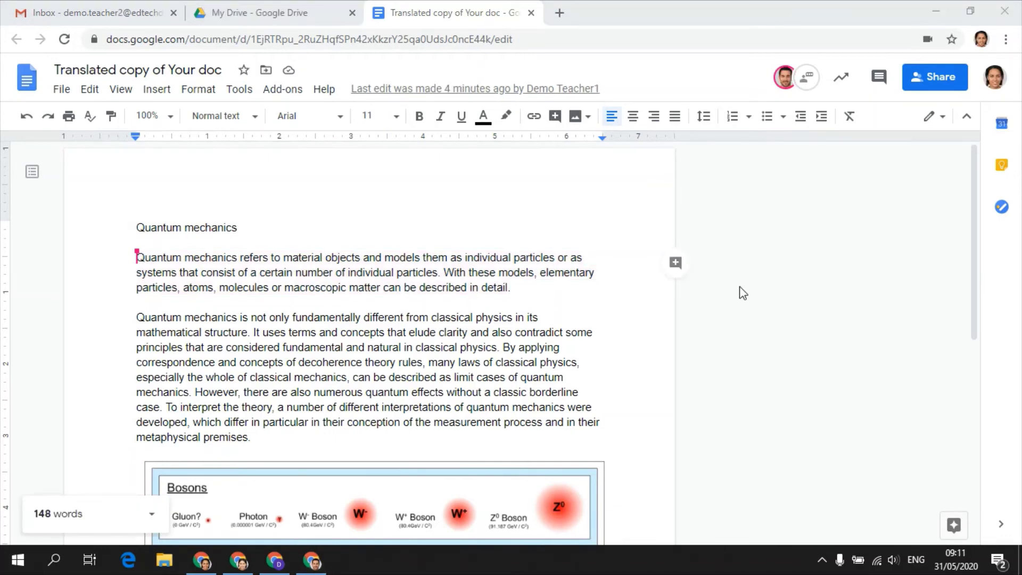
Examine the document's viewers, the option to select a collaborator for e-mailing, and the daily viewer trend in the Activity dashboard.
click(844, 83)
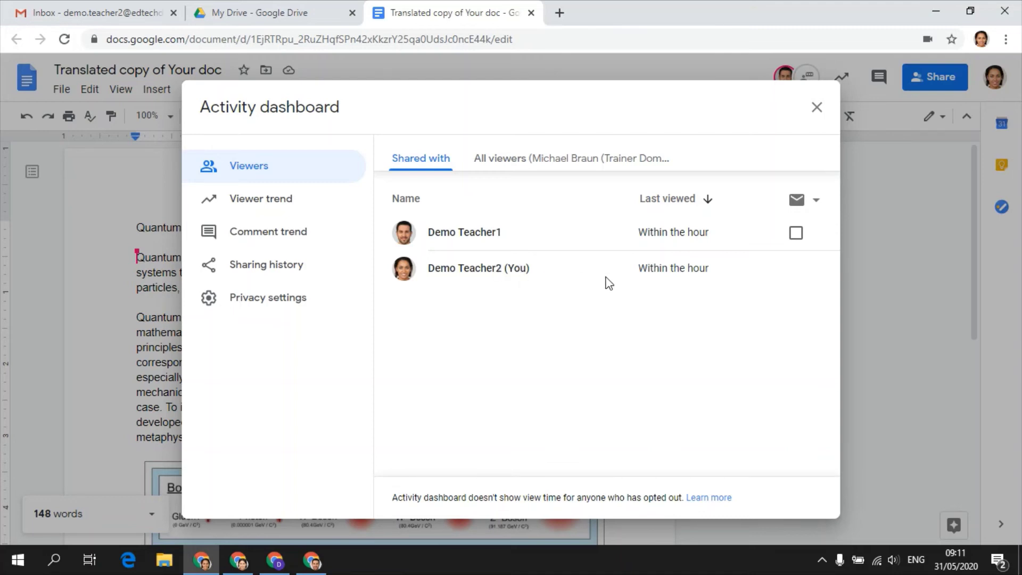
click(796, 234)
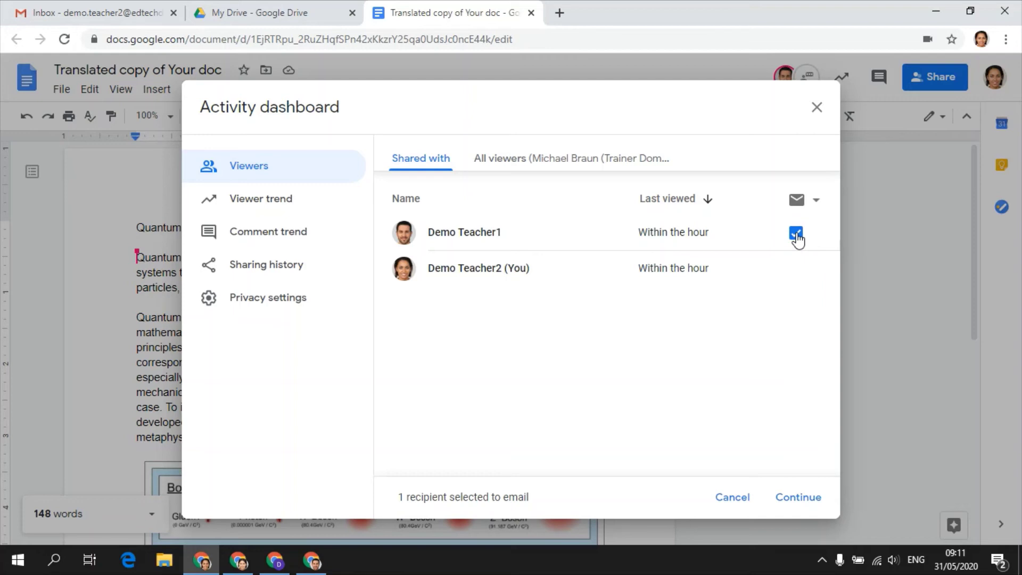
click(796, 236)
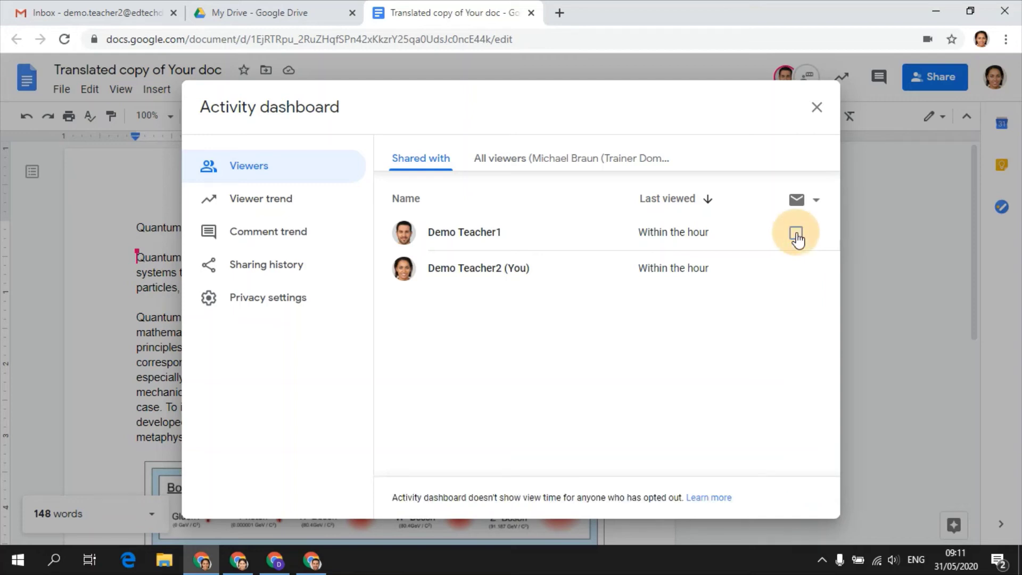
click(267, 204)
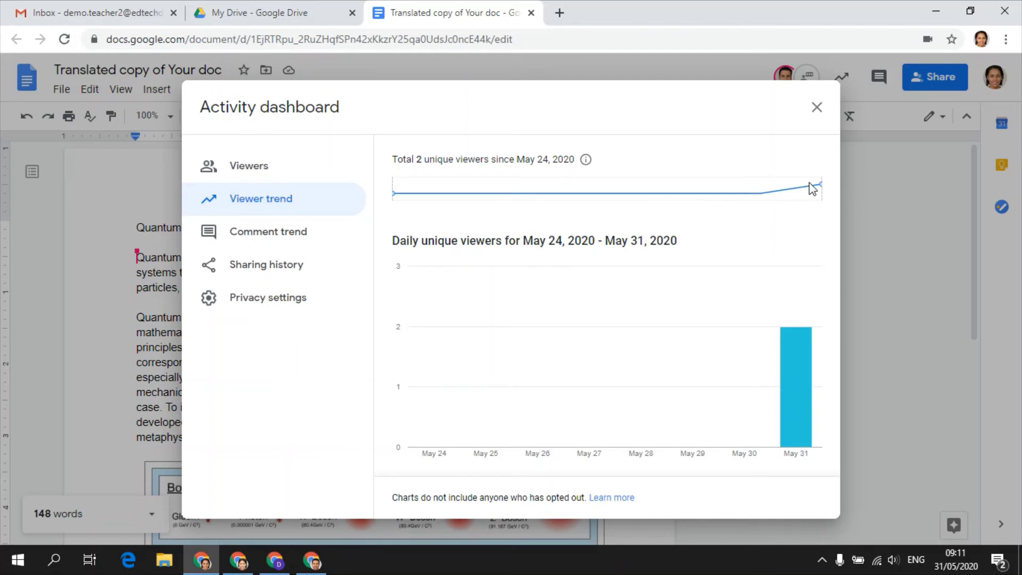
mouse_move(786, 353)
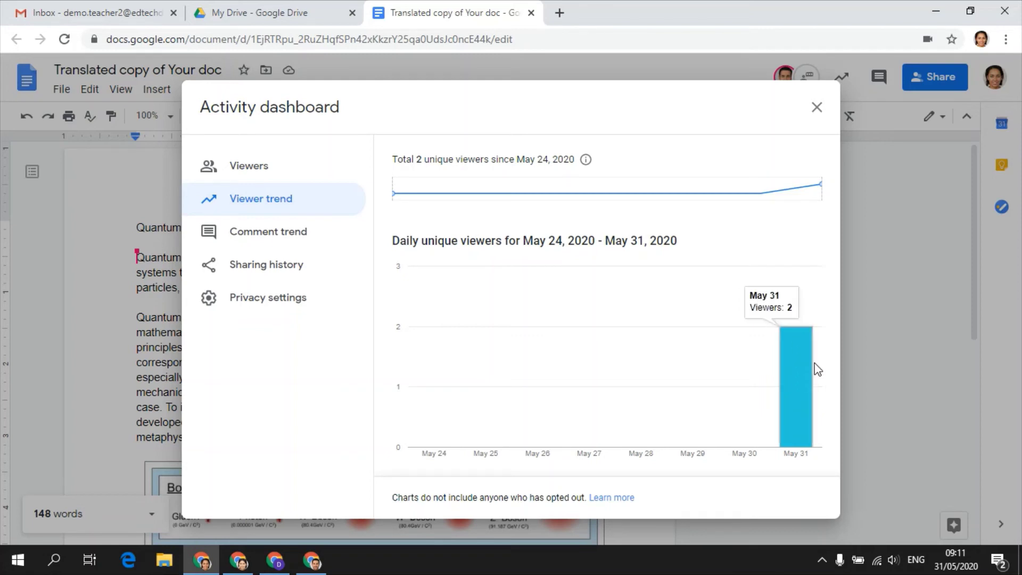
Review the comment trend, sharing history and privacy settings in the Activity dashboard.
click(337, 234)
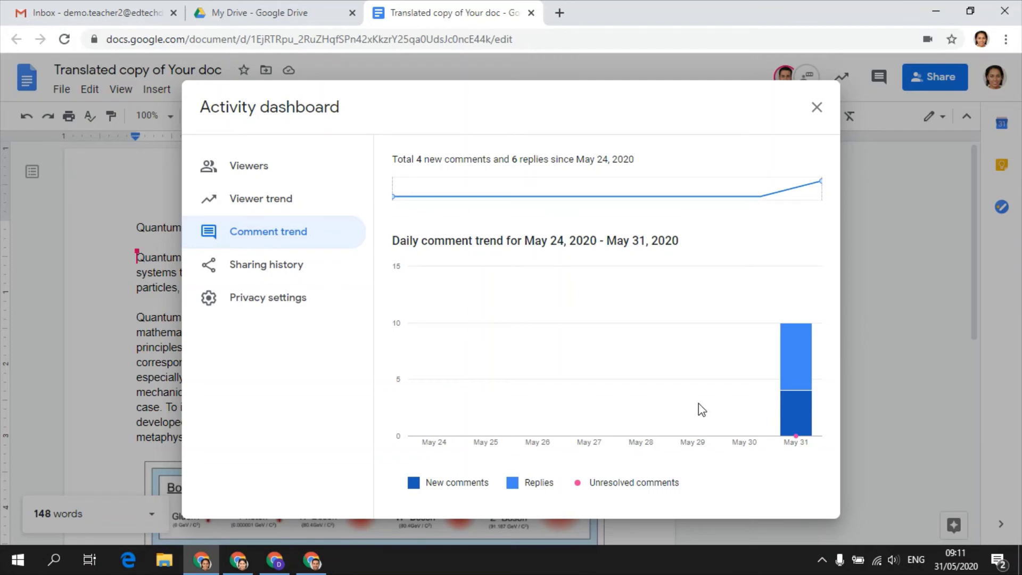
mouse_move(797, 377)
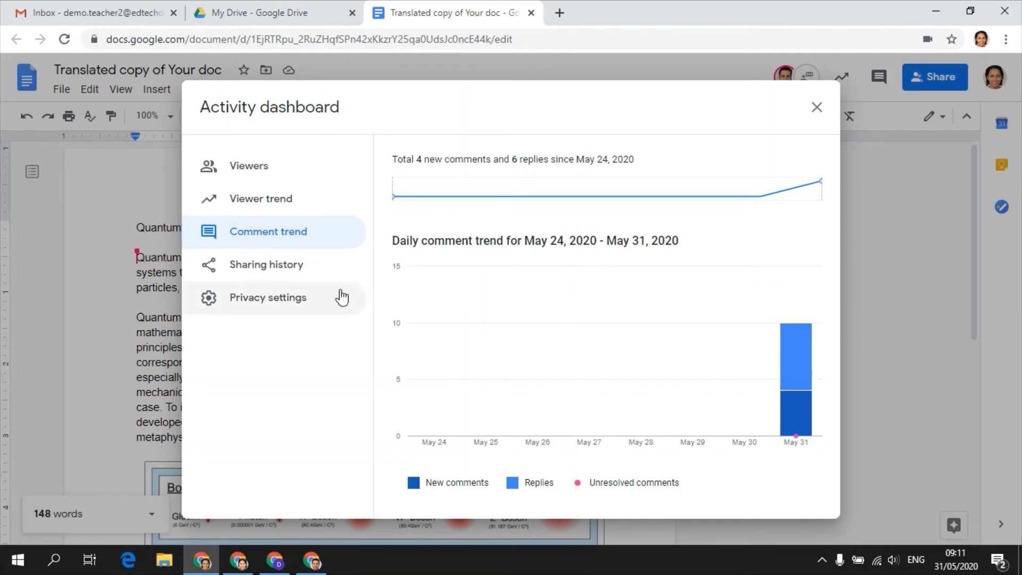
click(312, 274)
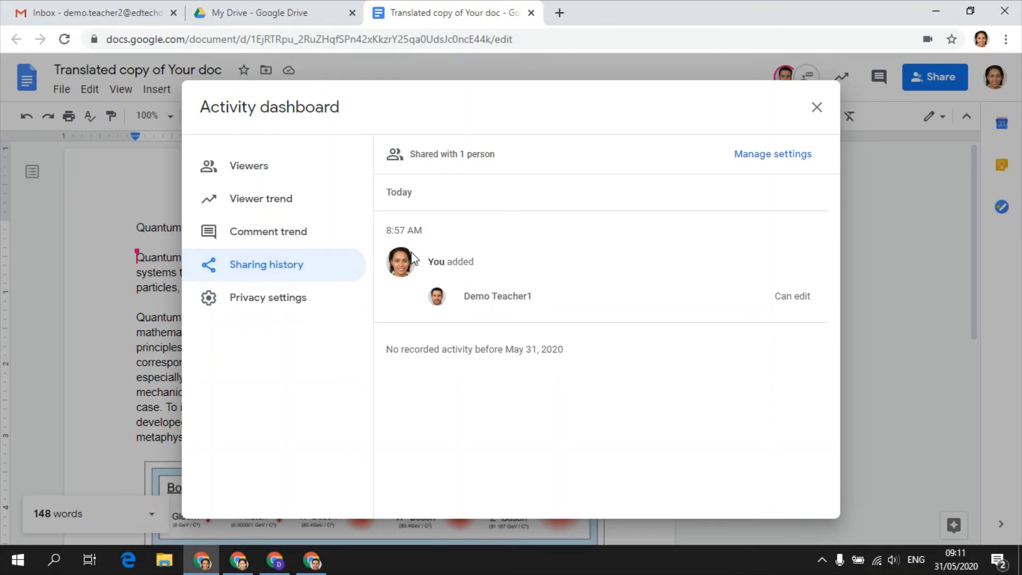
mouse_move(420, 233)
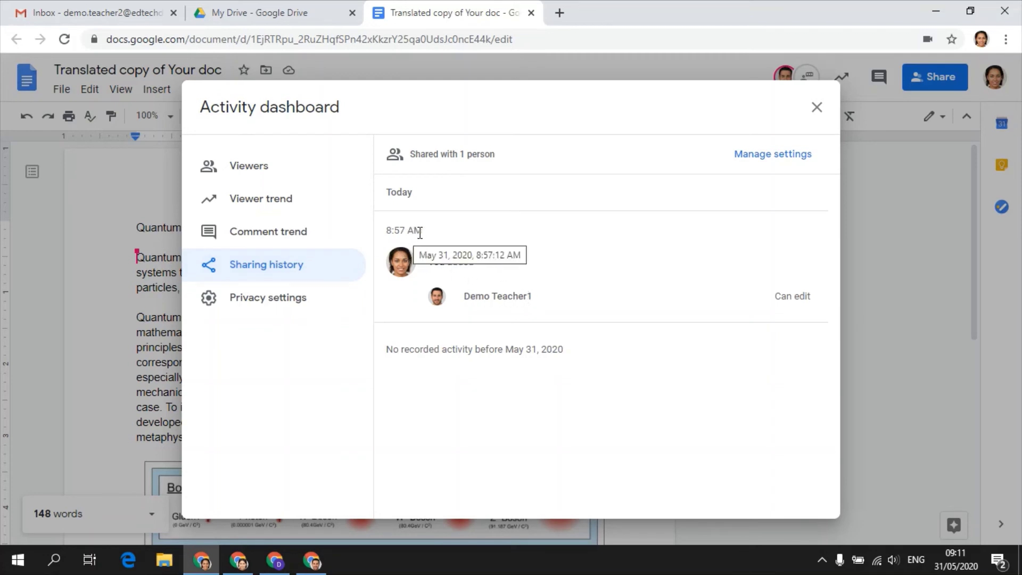
click(310, 299)
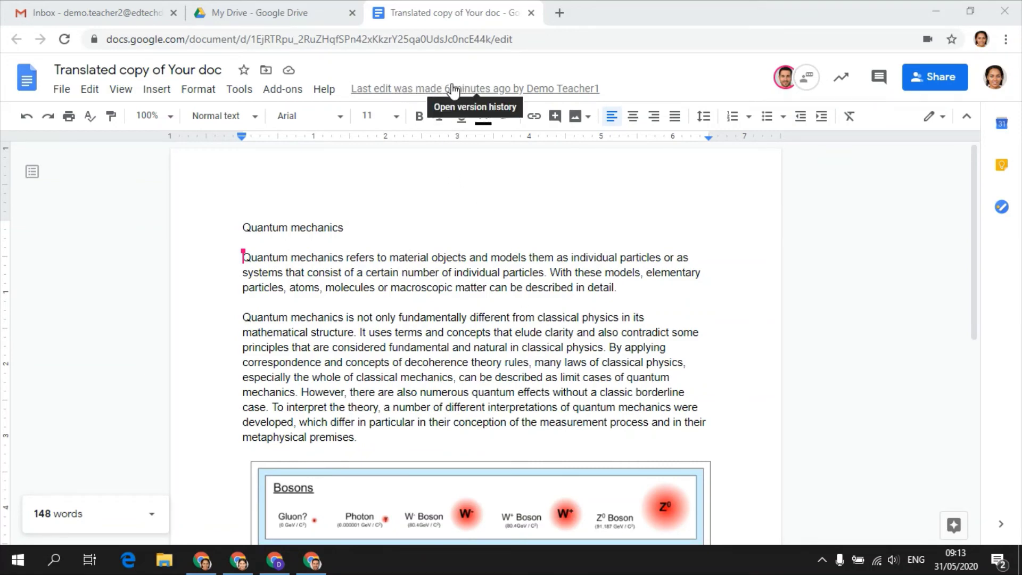
Restore the document to the May 31, 8:20 AM version from the version history.
click(434, 89)
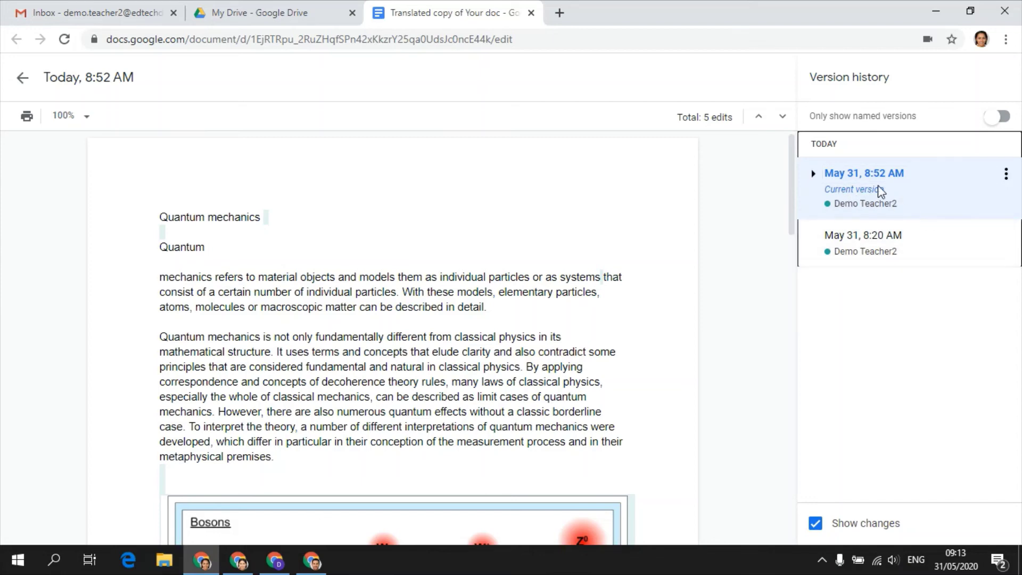
click(911, 237)
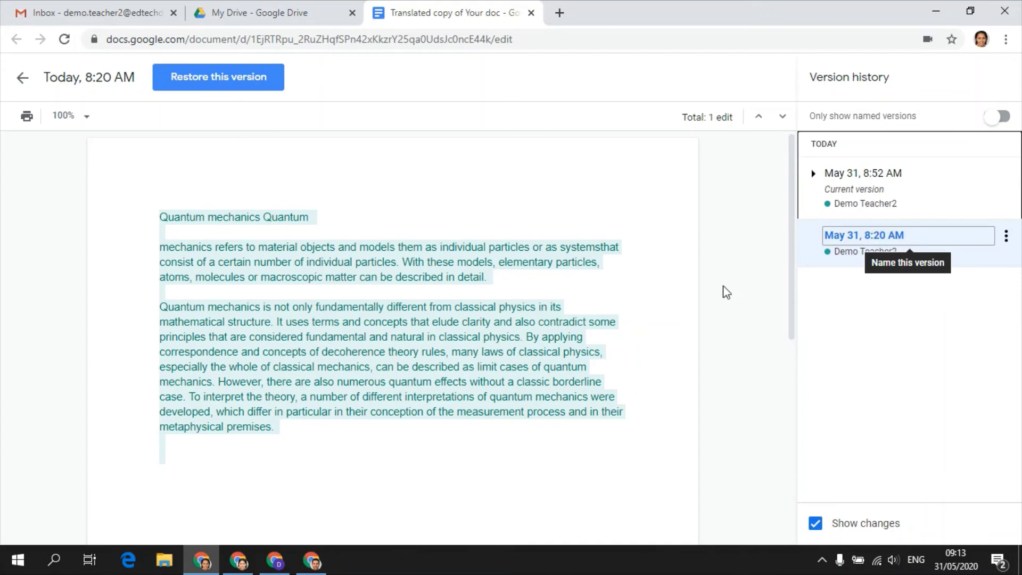
click(266, 83)
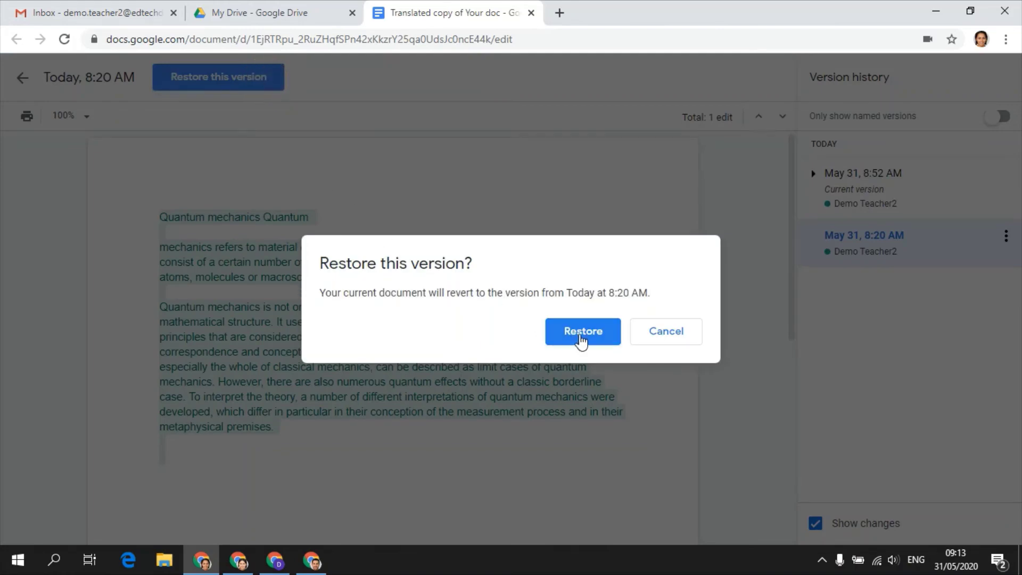
click(581, 340)
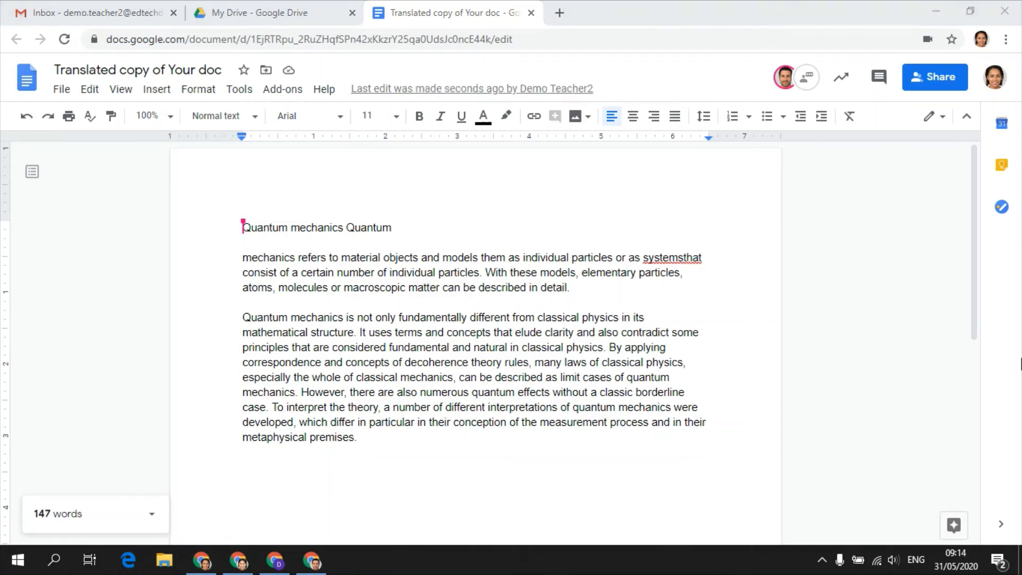
Review the May 31, 8:52 AM version in the version history and restore the document to it.
click(478, 88)
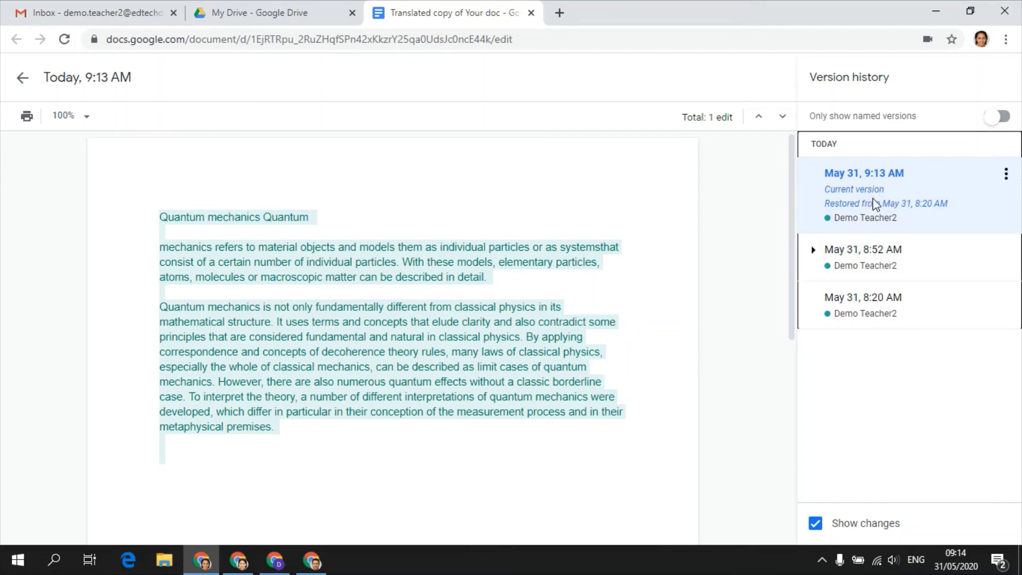
click(911, 251)
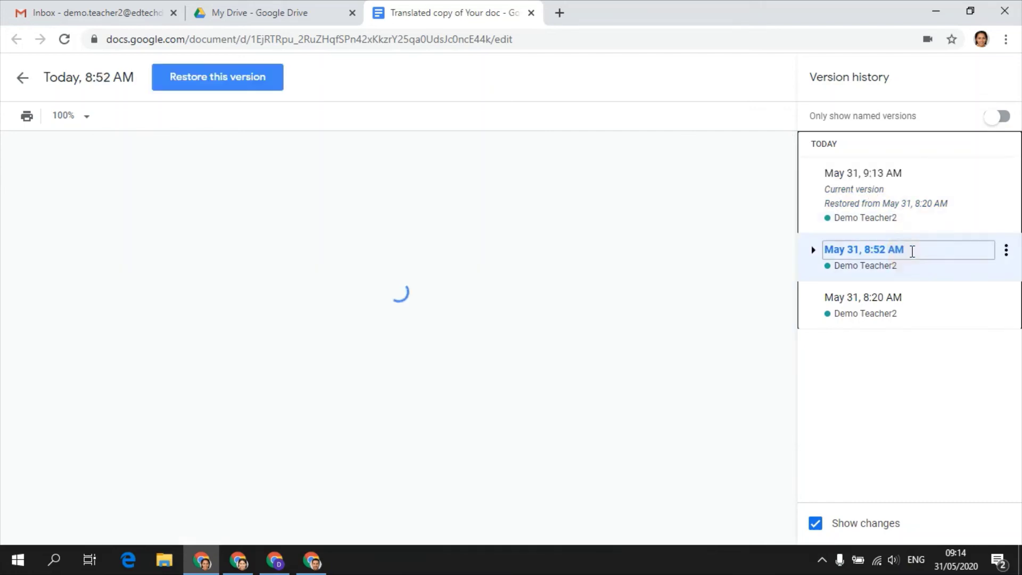
scroll(417, 323, down, 5)
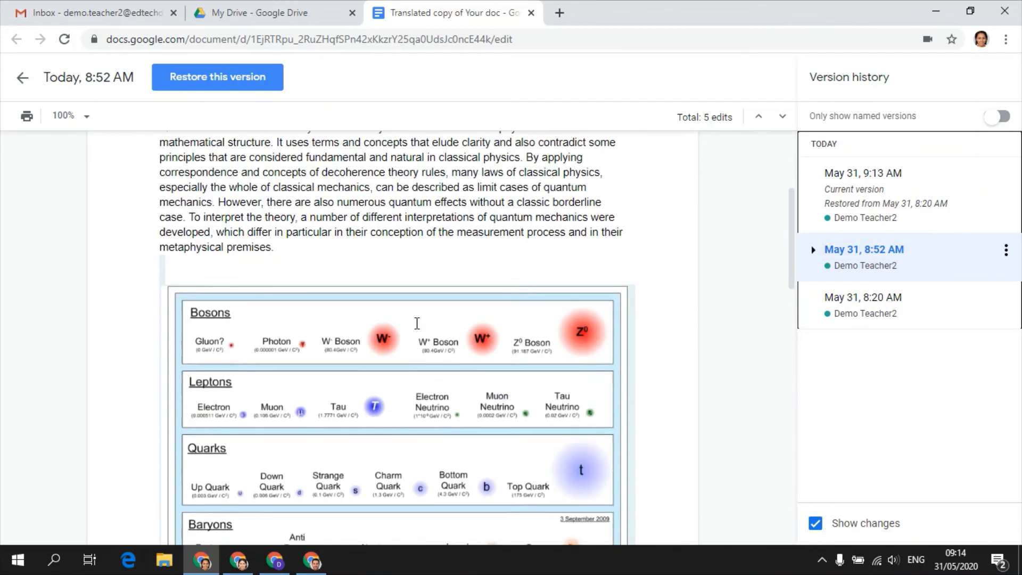
scroll(492, 319, up, 5)
click(242, 79)
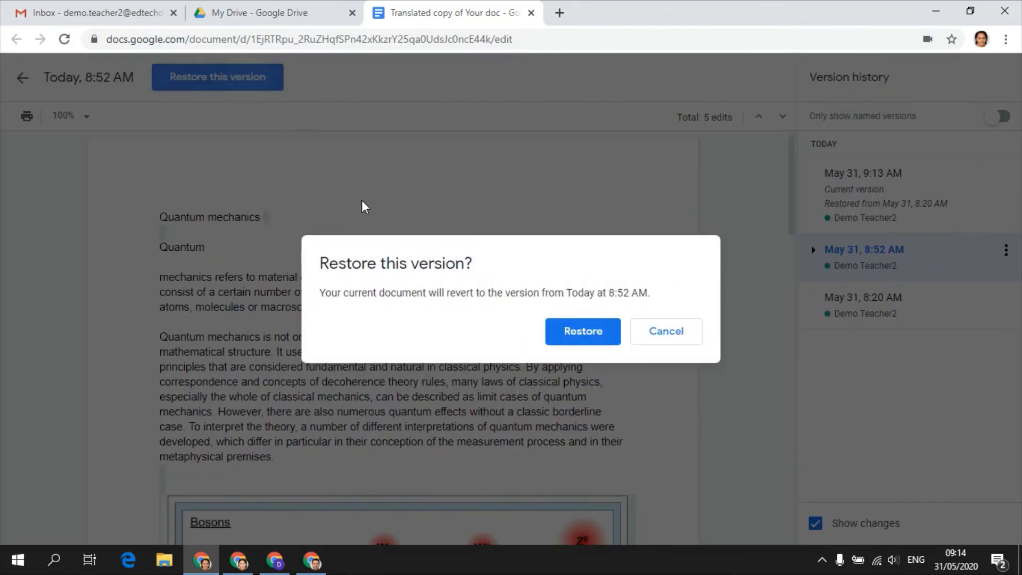
click(571, 337)
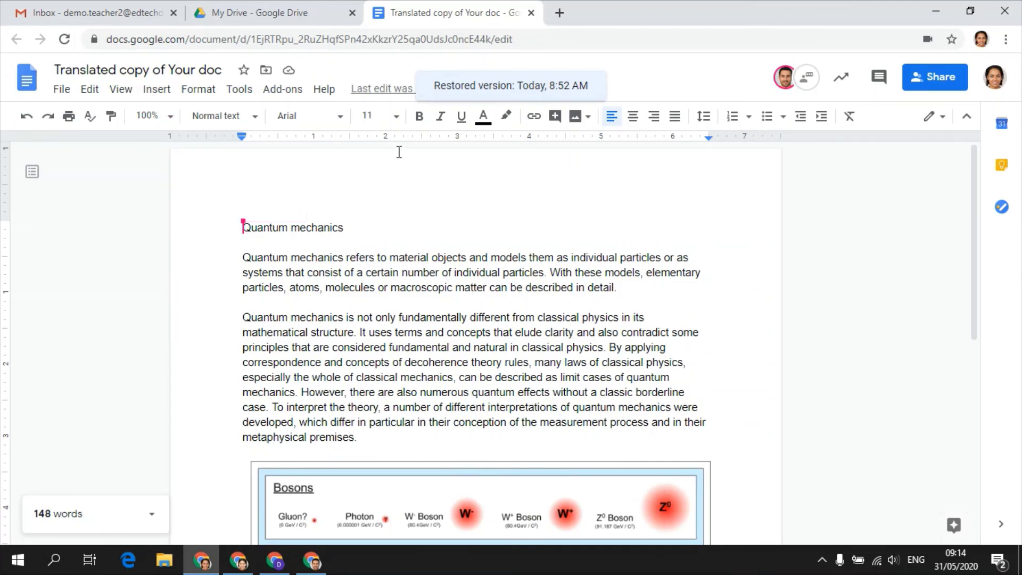
click(378, 95)
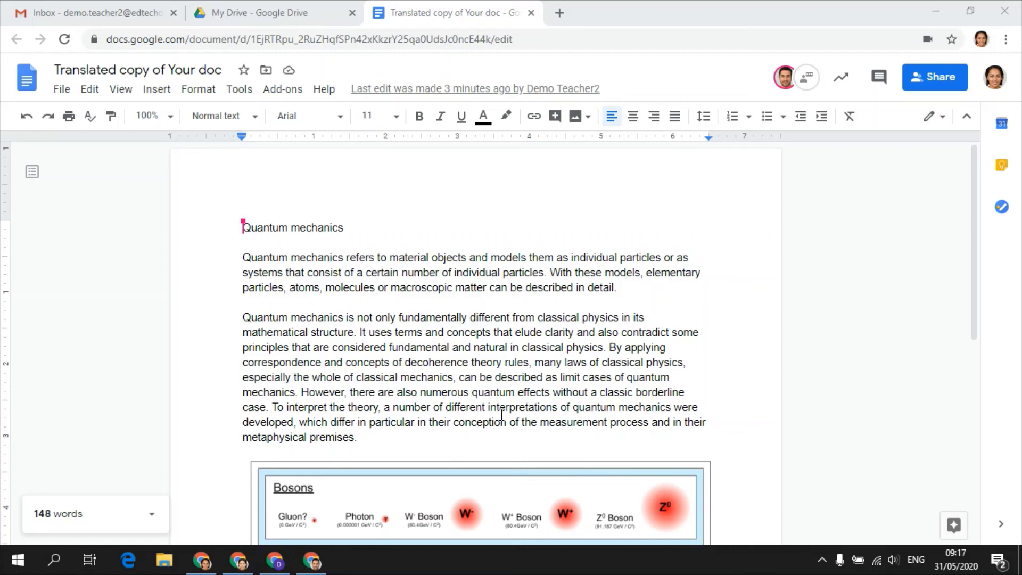
Turn on offline access for all files with a reload to allow offline editing, and make this document available offline.
click(290, 75)
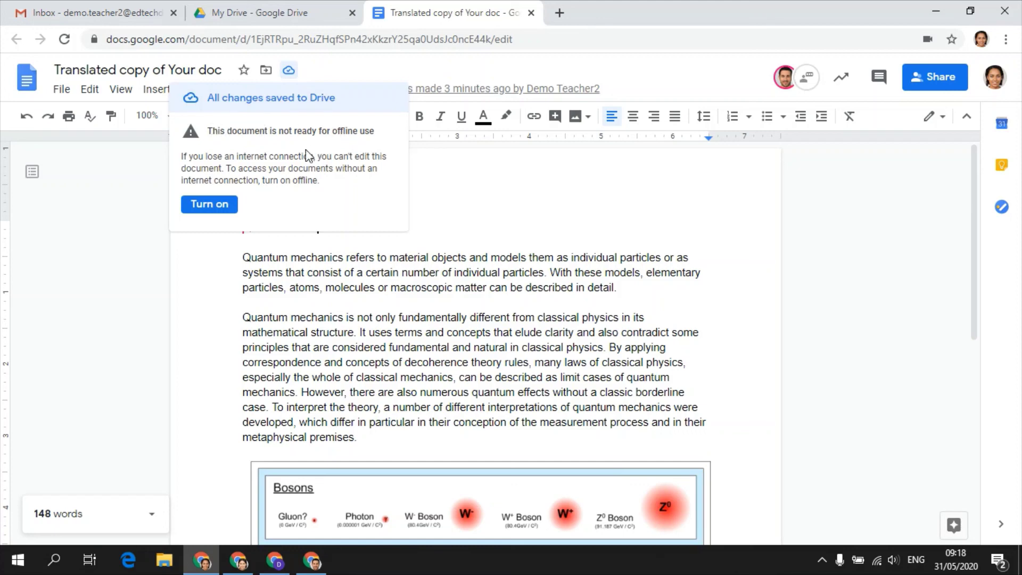
click(212, 208)
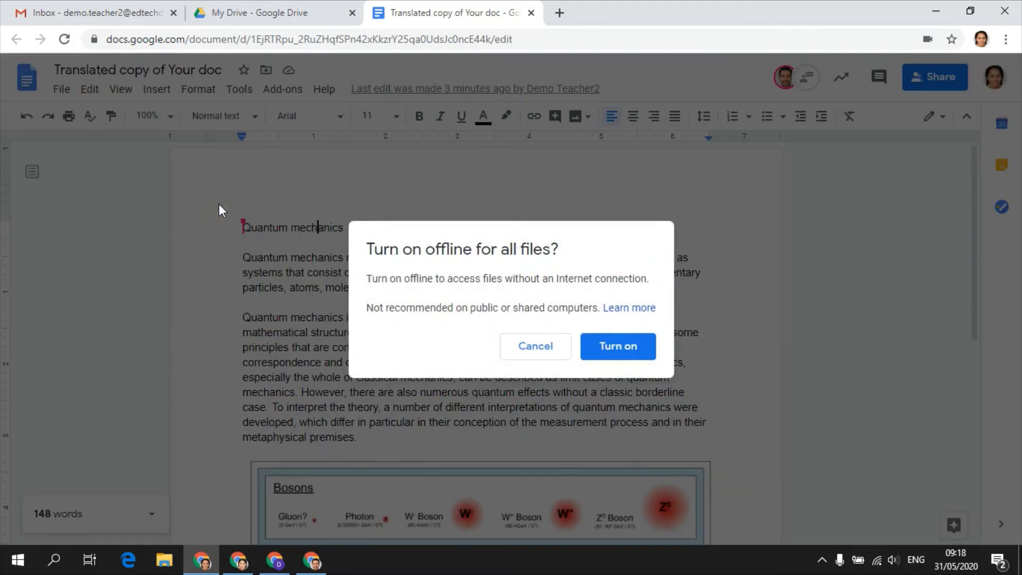
click(612, 353)
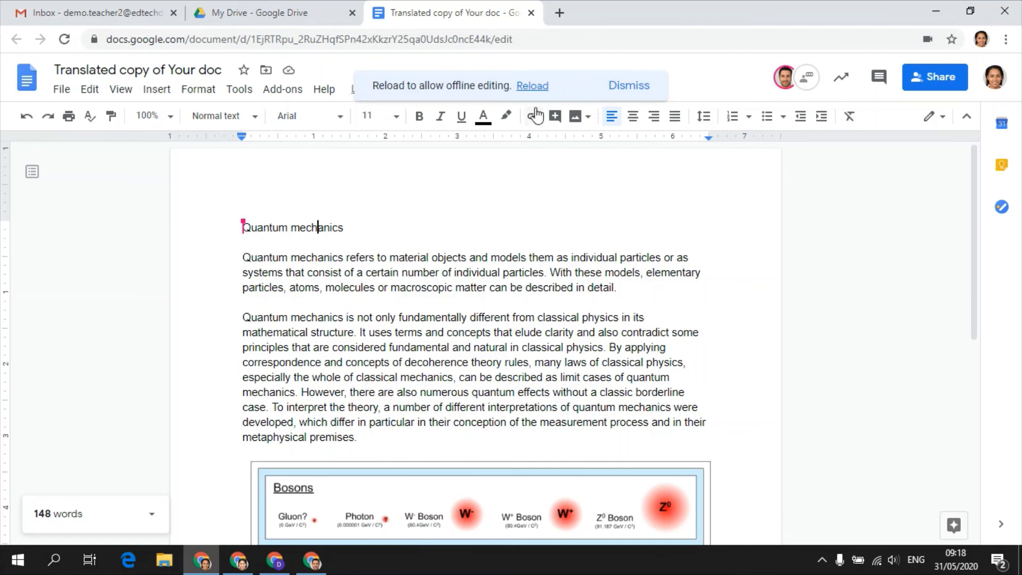
click(534, 87)
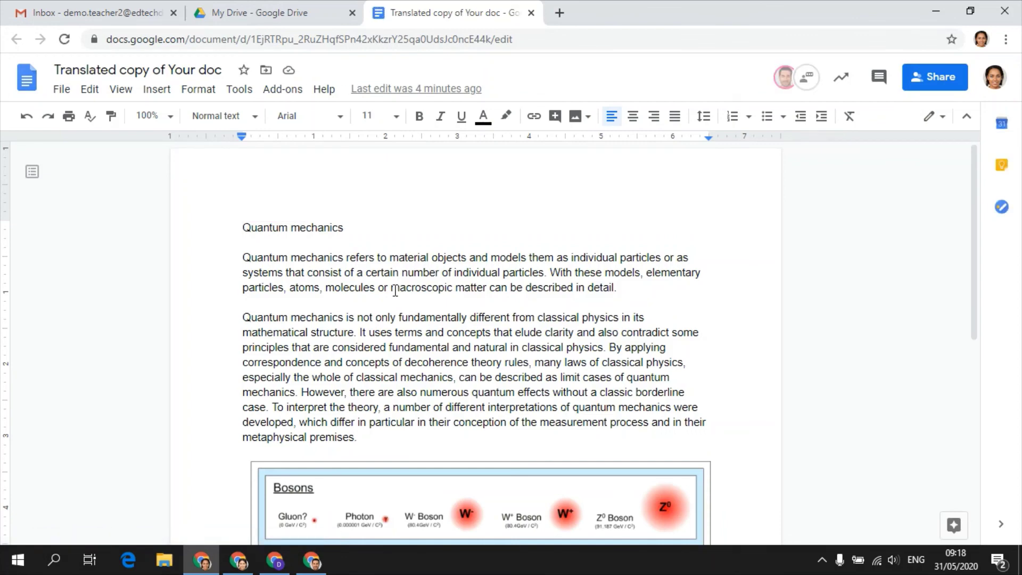
click(64, 92)
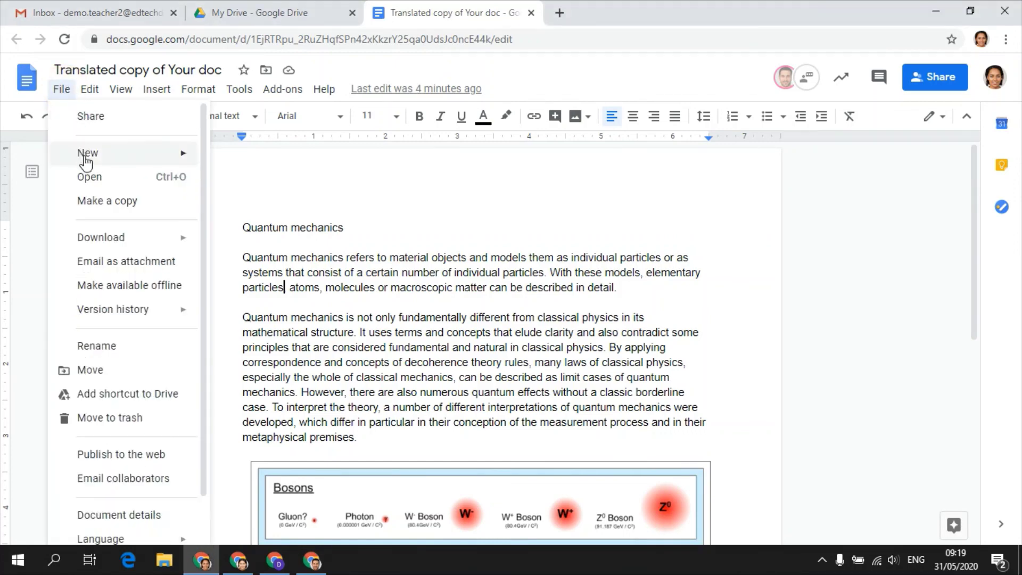
click(111, 288)
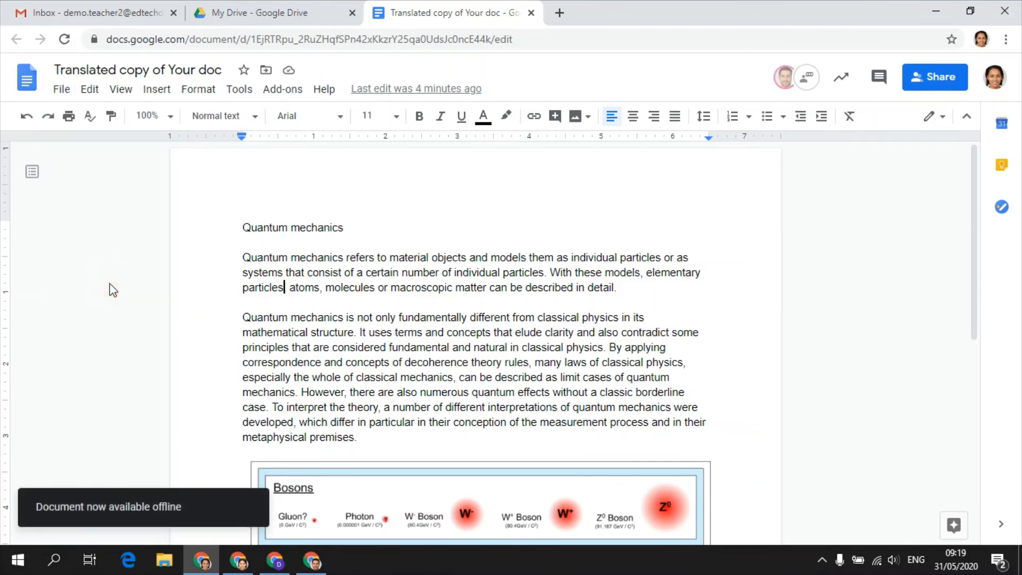